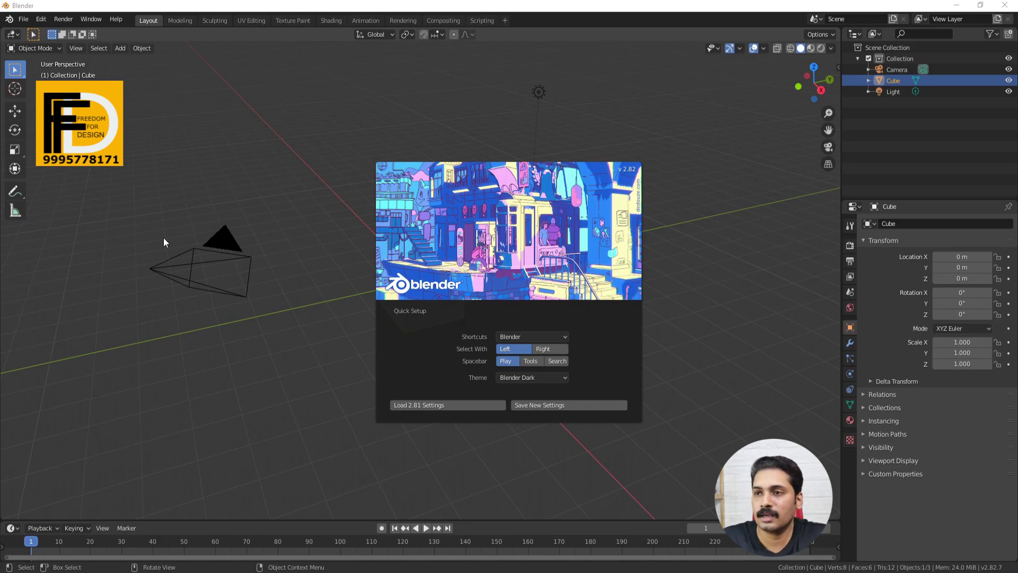
- Dismiss the start screen and examine the property categories for the tool, render, output, scene and cube data
click(170, 175)
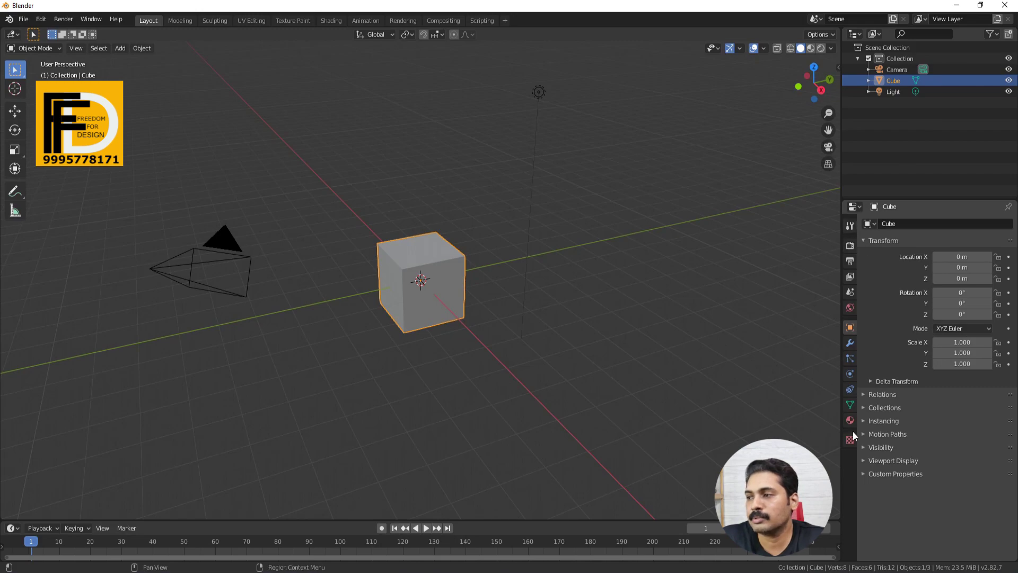
click(851, 225)
click(850, 245)
click(849, 261)
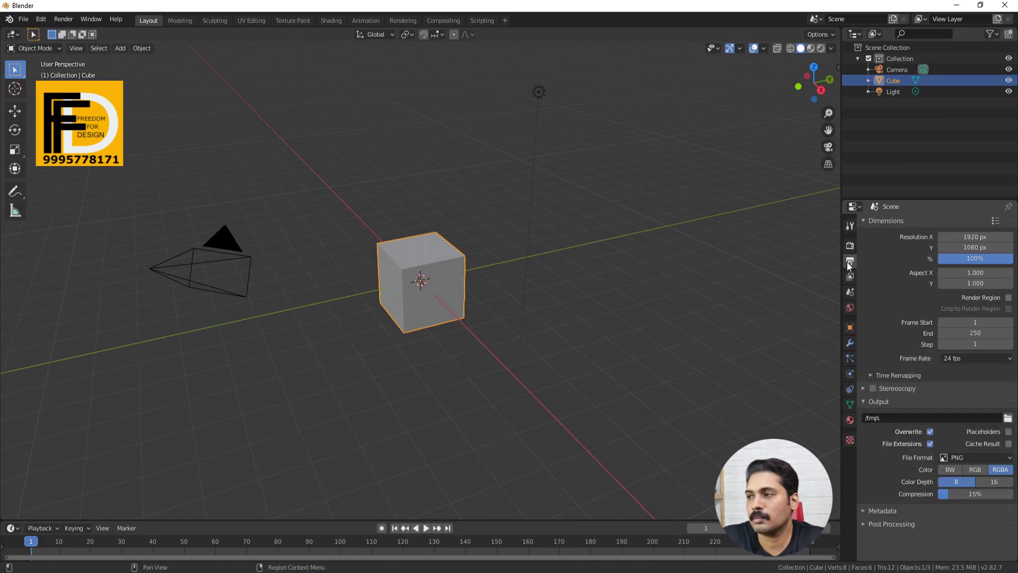
click(849, 277)
click(849, 293)
click(850, 309)
click(850, 327)
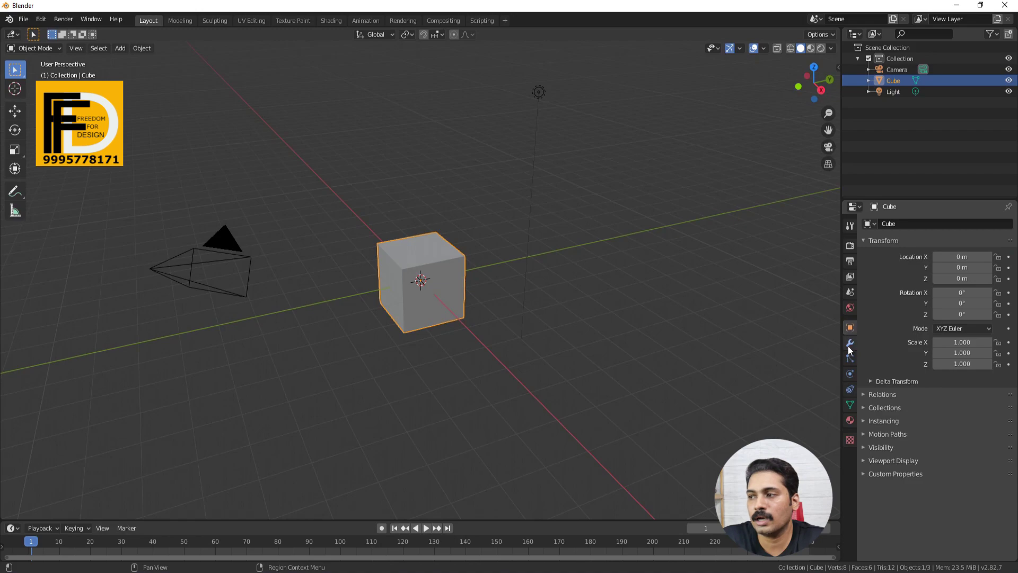
click(849, 344)
click(849, 358)
click(850, 374)
click(851, 402)
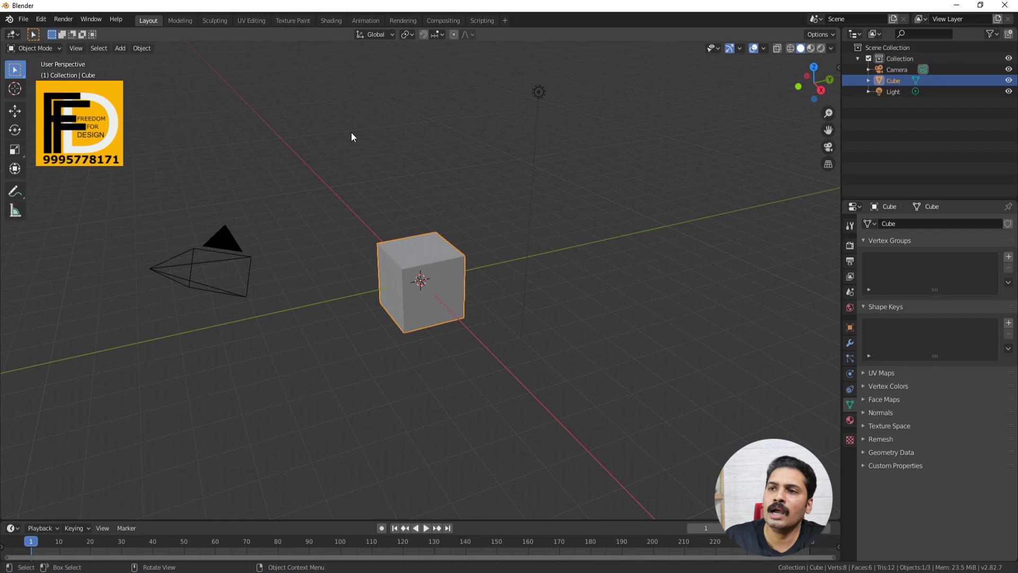
click(23, 20)
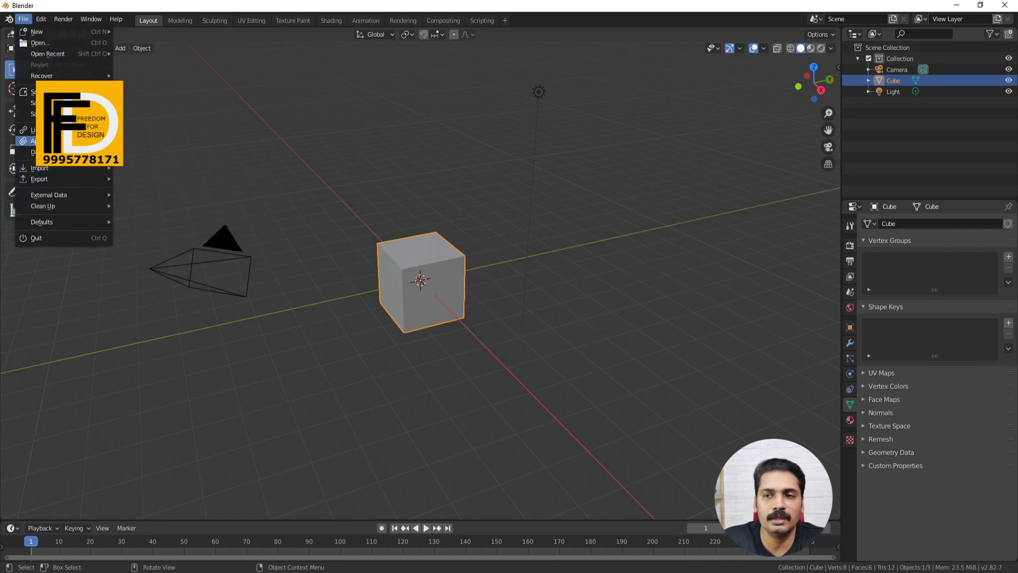
mouse_move(41, 19)
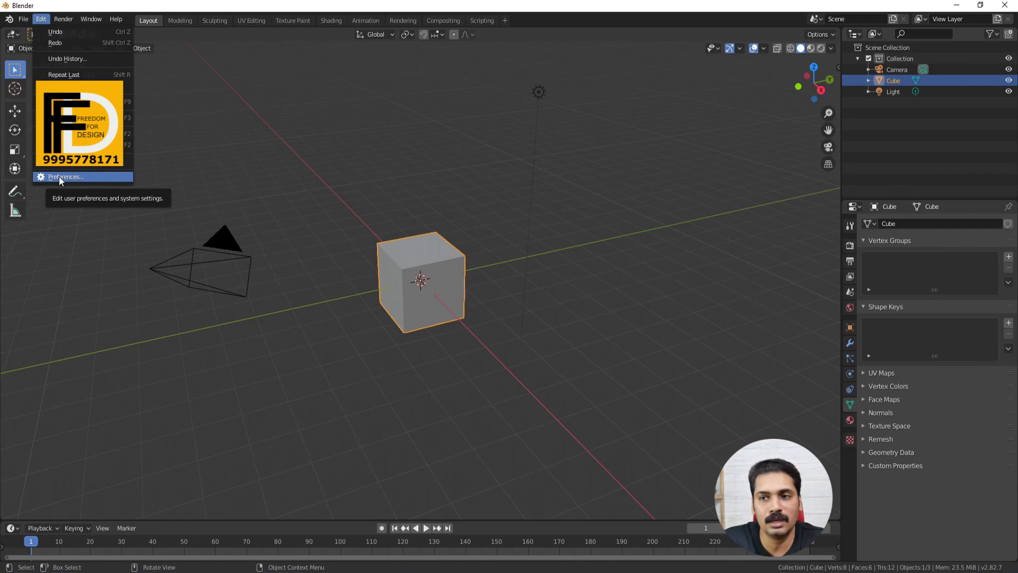
click(59, 18)
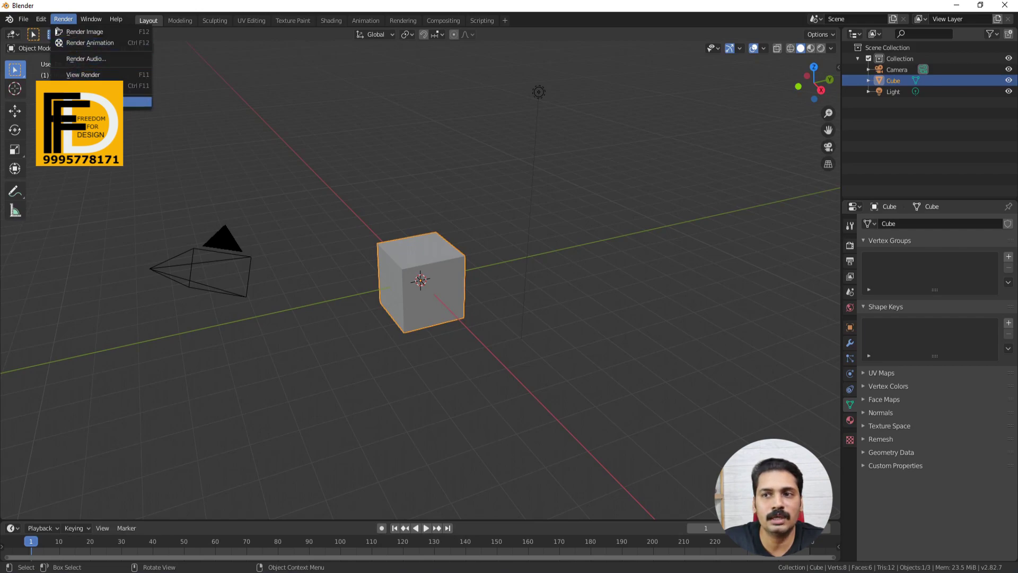
click(90, 18)
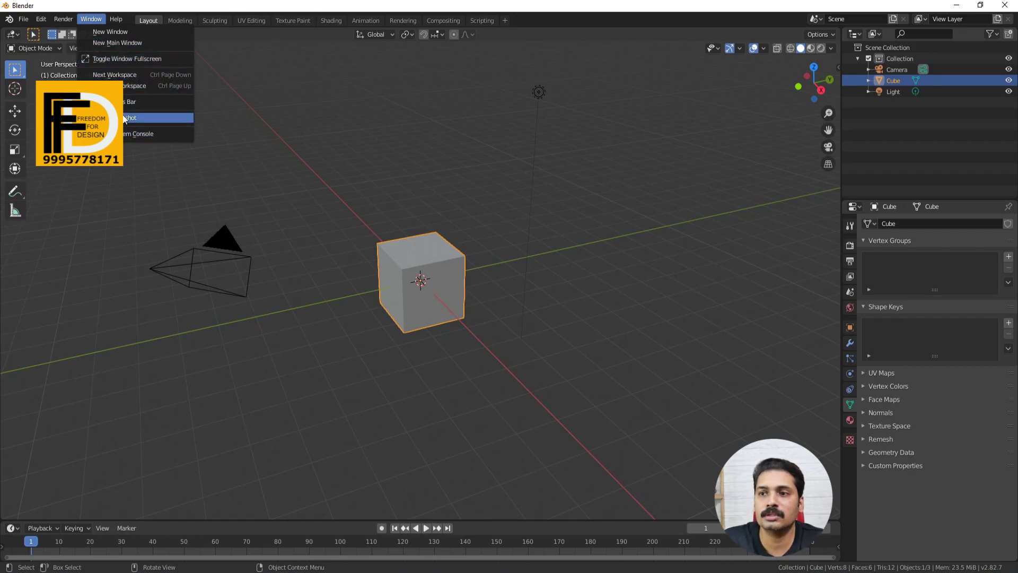
click(89, 18)
mouse_move(109, 20)
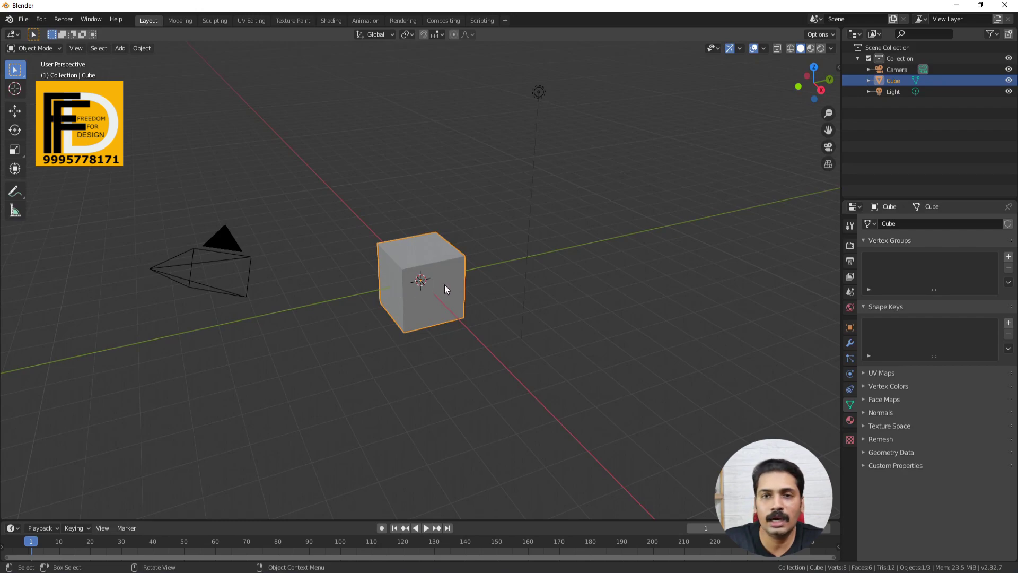
- Examine the default cube from different distances and angles, zooming, orbiting and panning the 3D view around it
scroll(416, 296, up, 5)
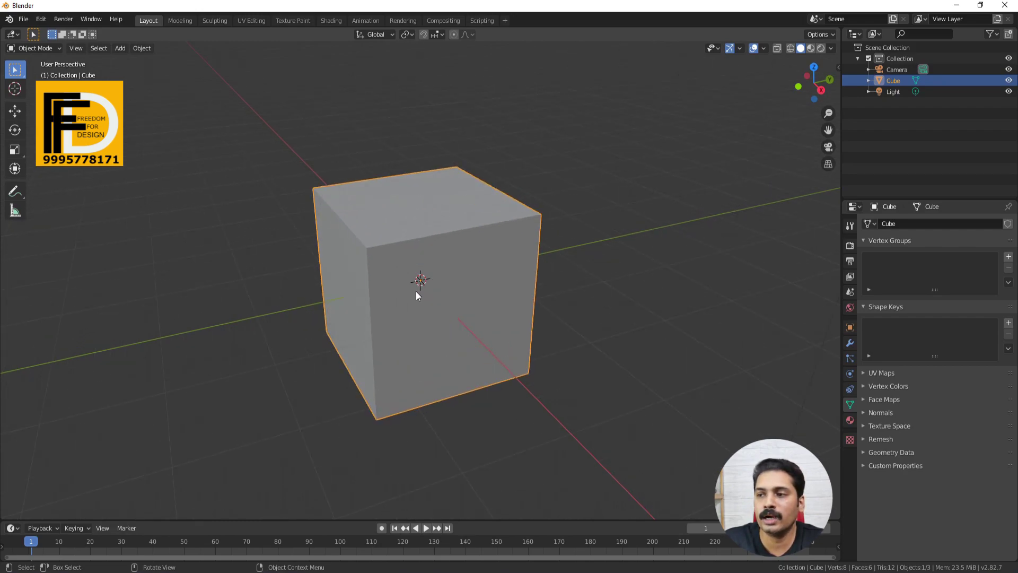
scroll(416, 296, down, 5)
scroll(417, 296, up, 4)
scroll(415, 292, up, 4)
scroll(414, 292, down, 12)
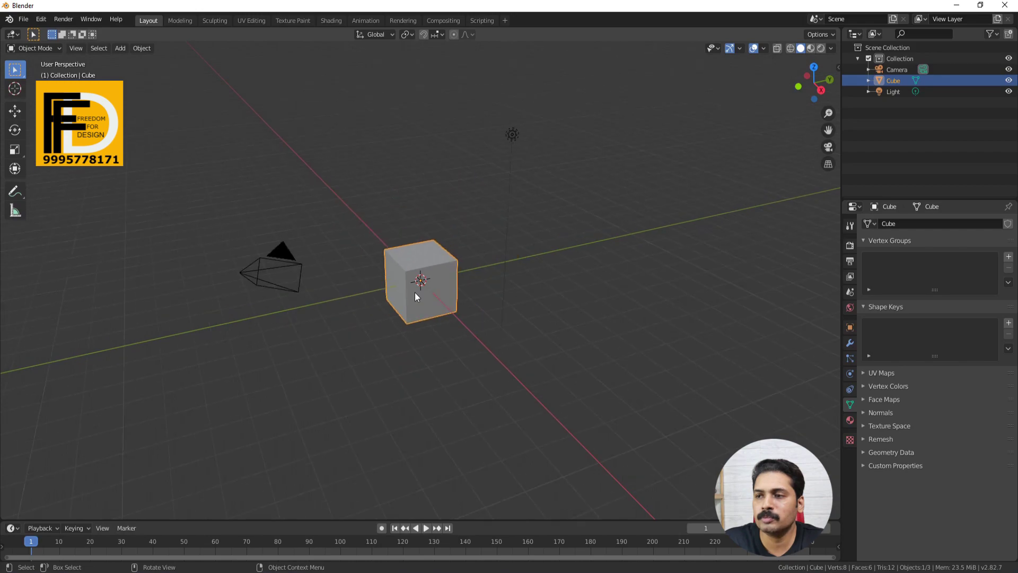
scroll(403, 300, up, 4)
scroll(383, 301, up, 5)
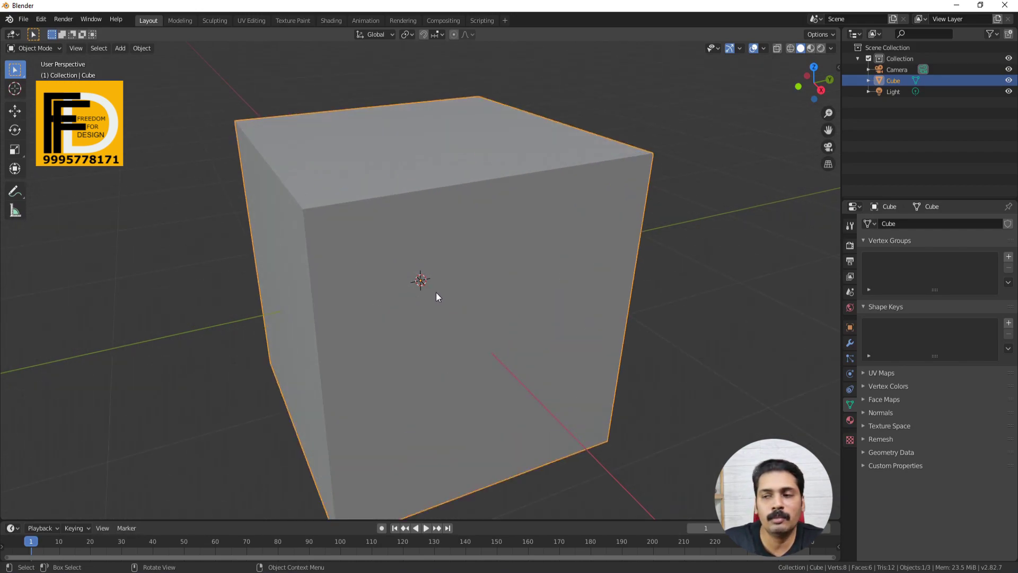
middle_drag(436, 296, 489, 289)
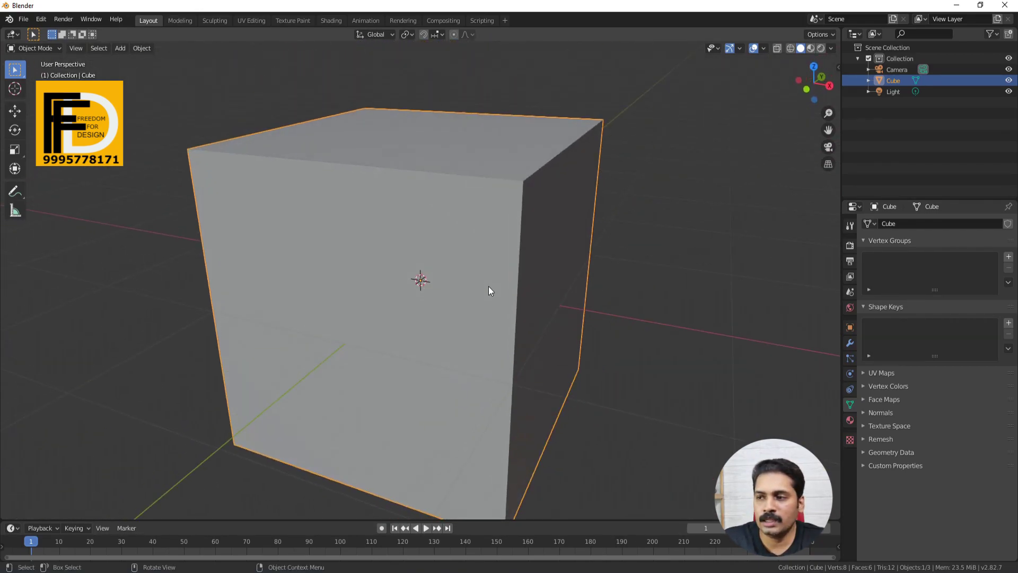
scroll(488, 286, down, 4)
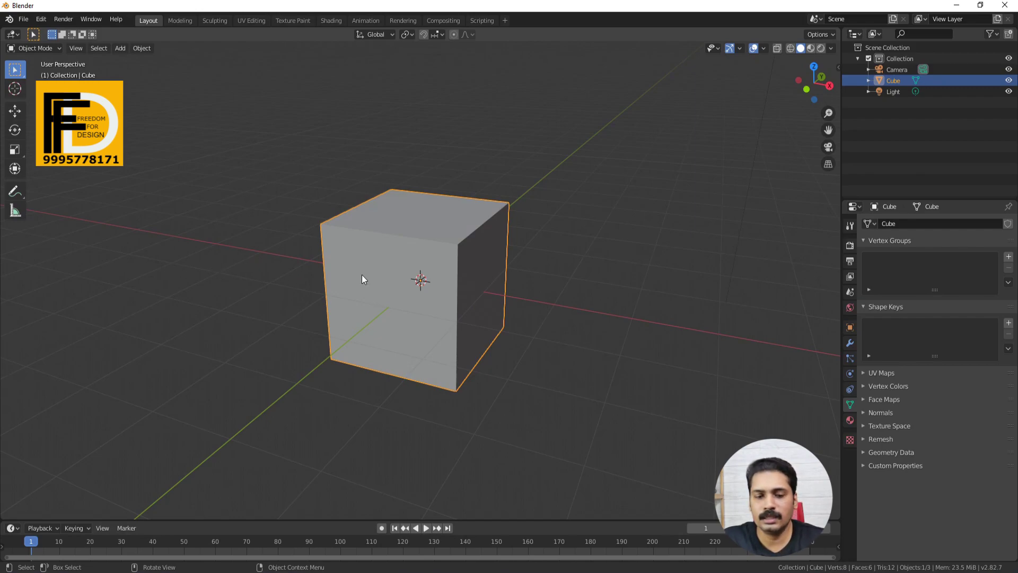
mouse_move(258, 302)
shift+middle_down()
mouse_move(500, 272)
mouse_move(113, 282)
mouse_move(632, 289)
mouse_move(177, 287)
mouse_move(447, 288)
mouse_move(249, 288)
shift+middle_up()
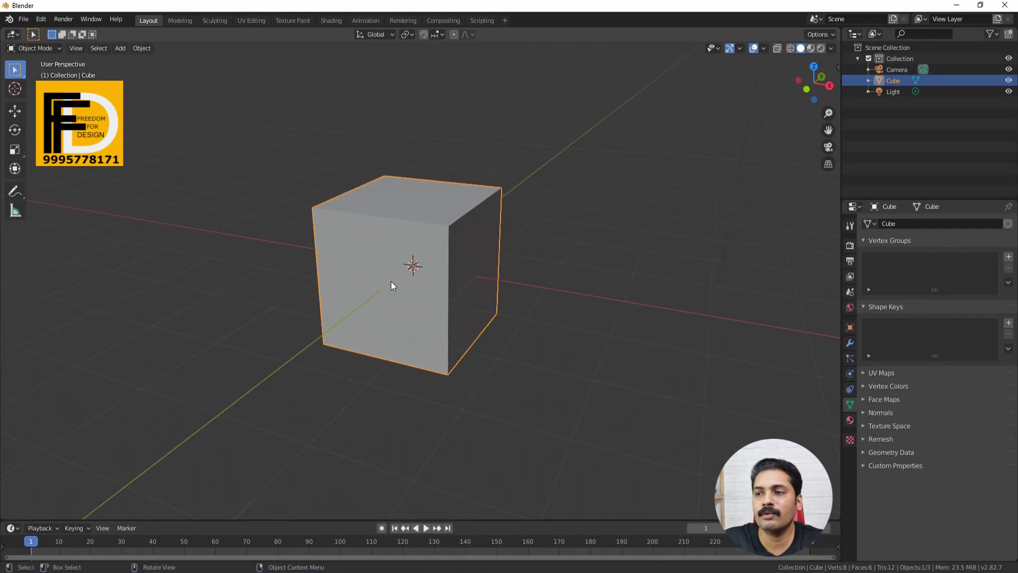
scroll(389, 279, down, 8)
middle_drag(483, 326, 394, 299)
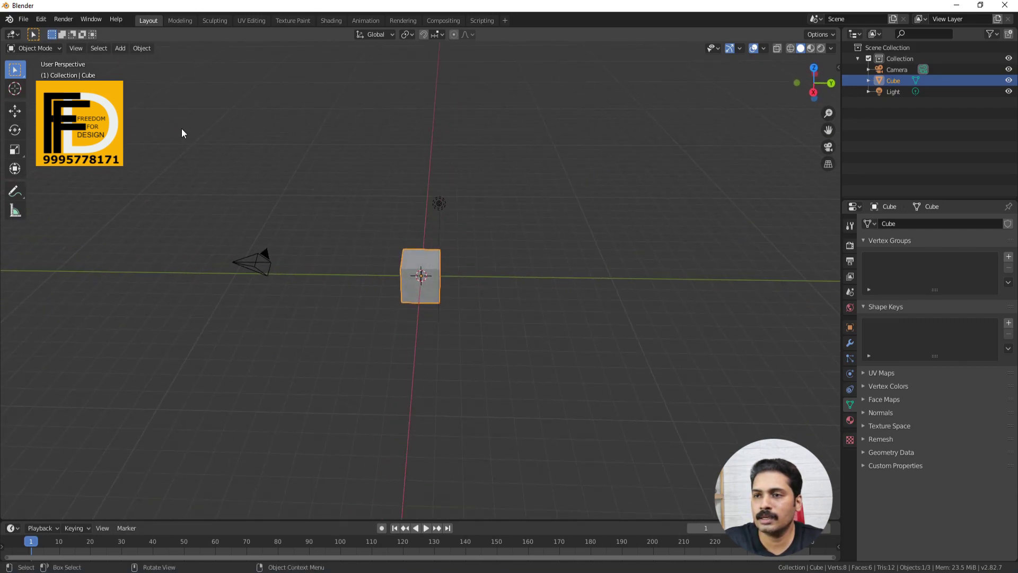
- Box-select the camera, cube and light together
drag(168, 117, 583, 408)
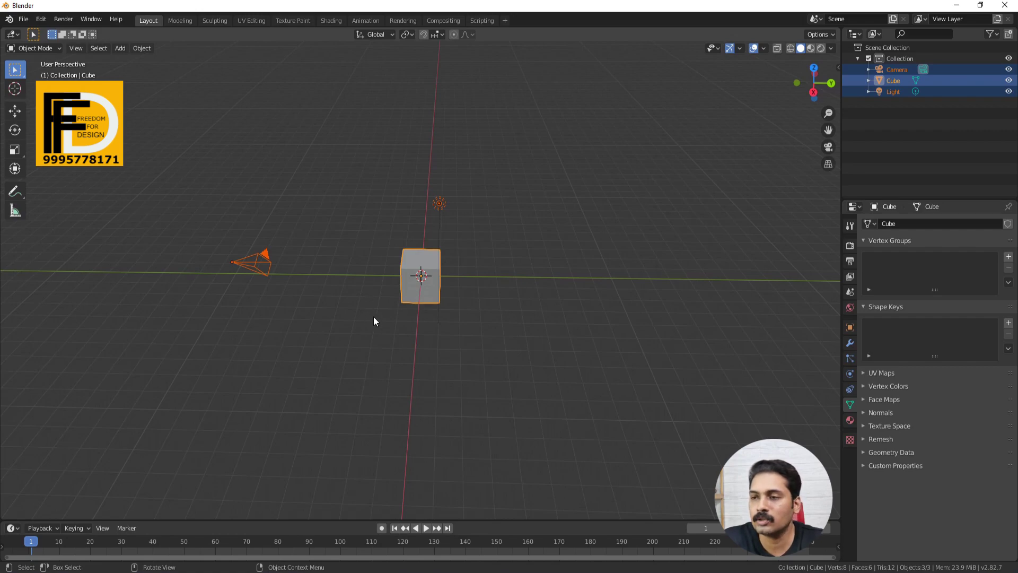
middle_drag(377, 323, 339, 323)
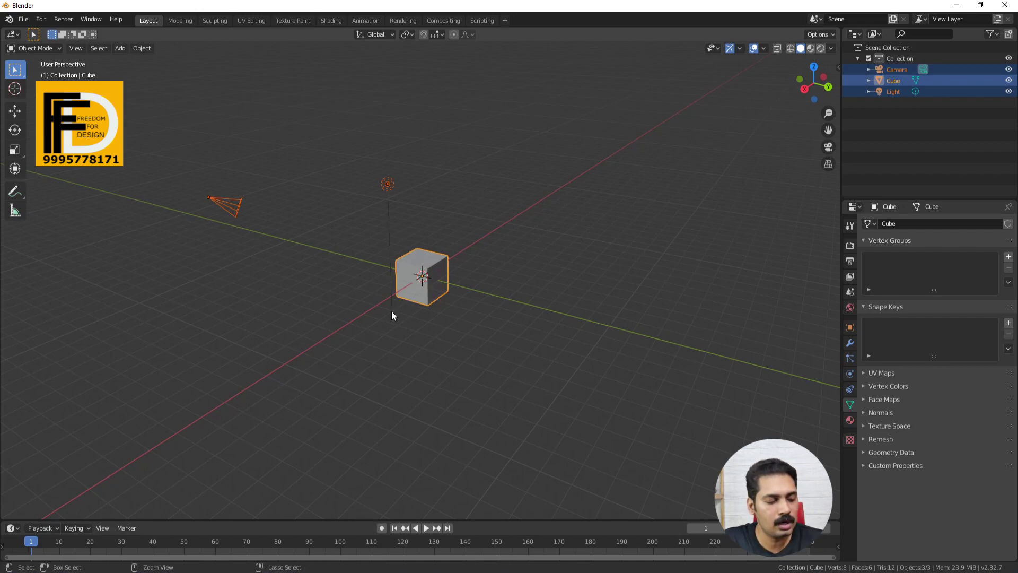
- View the scene in the four-view layout, clear the selection, and return to the single perspective view
key(ctrl+alt+q)
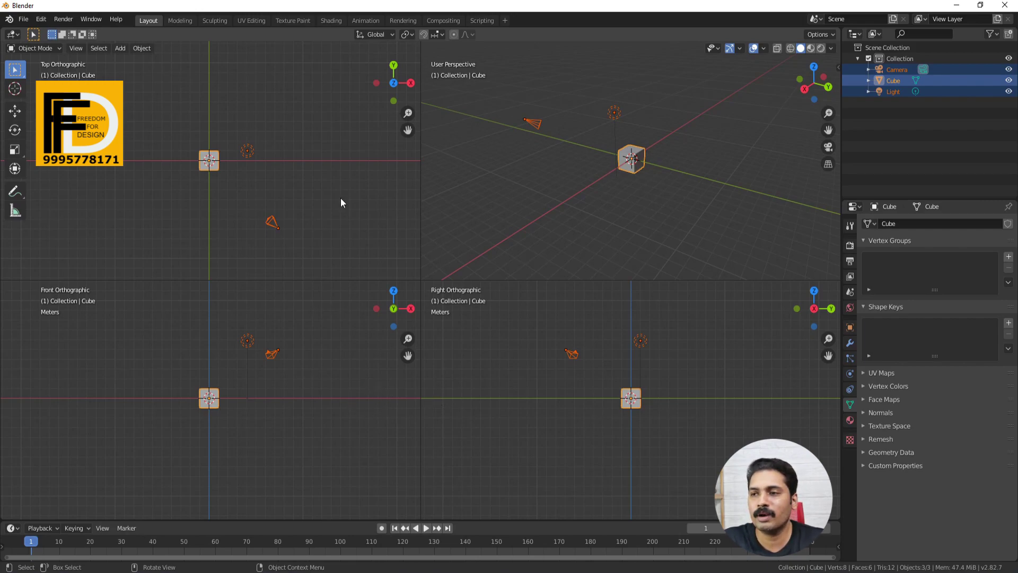
click(497, 228)
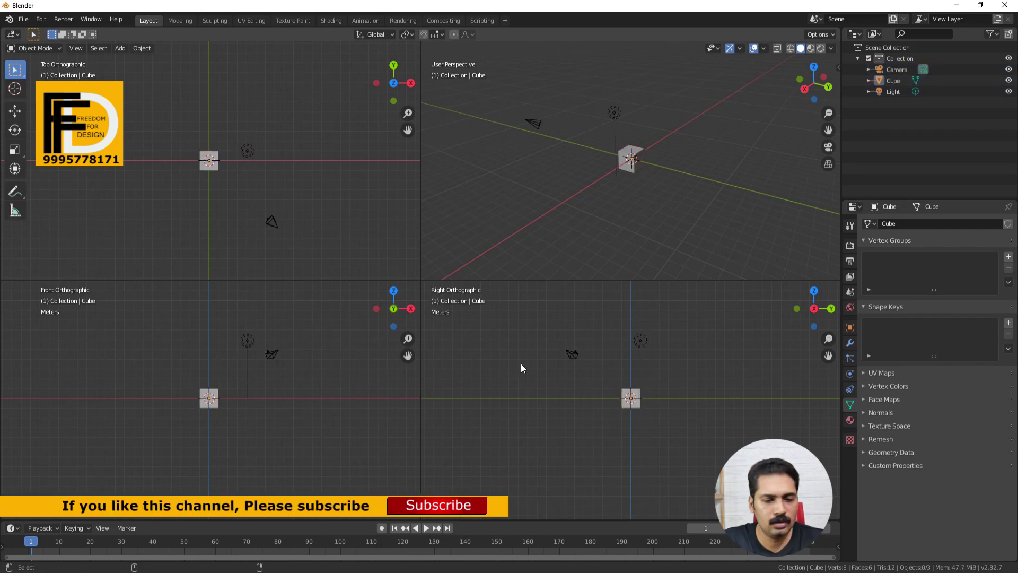
key(ctrl+alt+q)
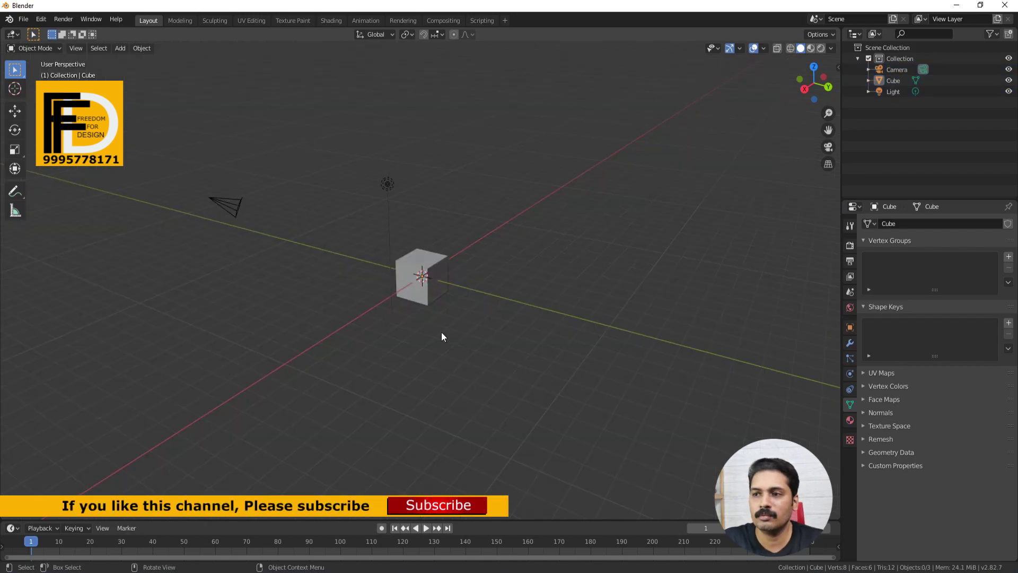
- Select only the cube in the 3D view
middle_drag(425, 318, 341, 266)
scroll(336, 245, up, 5)
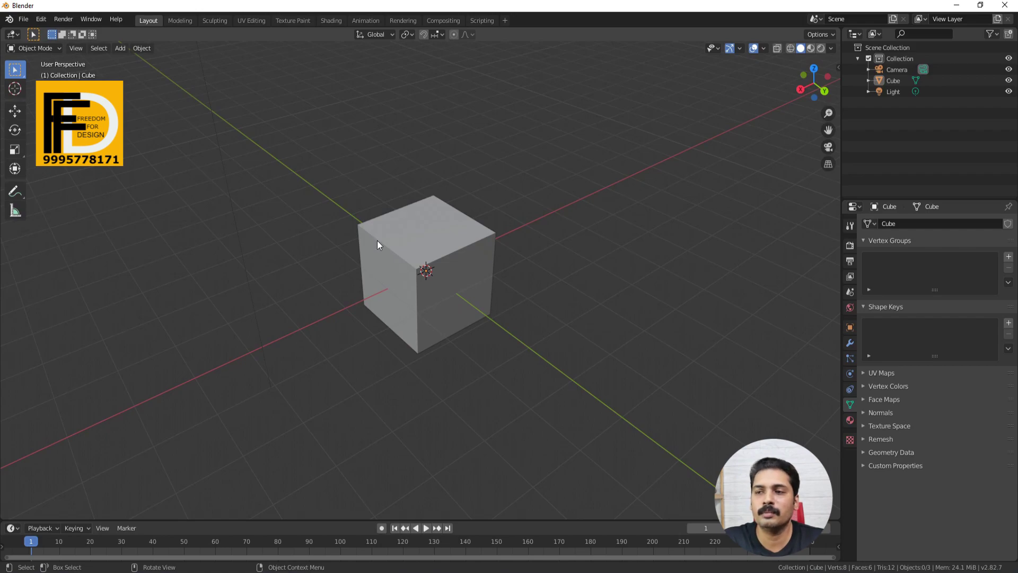
click(399, 242)
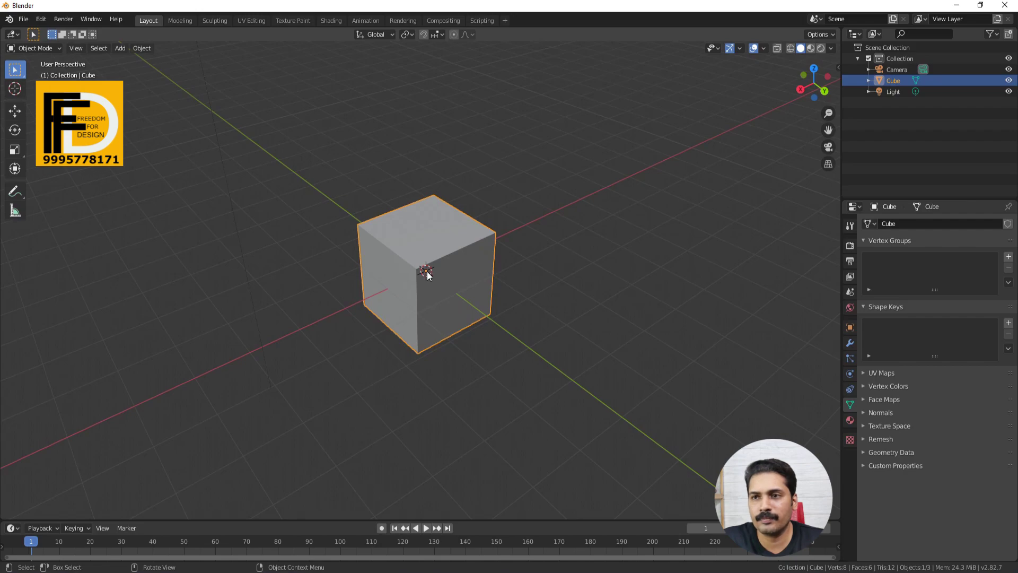
- Place the 3D cursor at several points around the cube and finally on its top face, and return to box selection
click(15, 89)
click(628, 222)
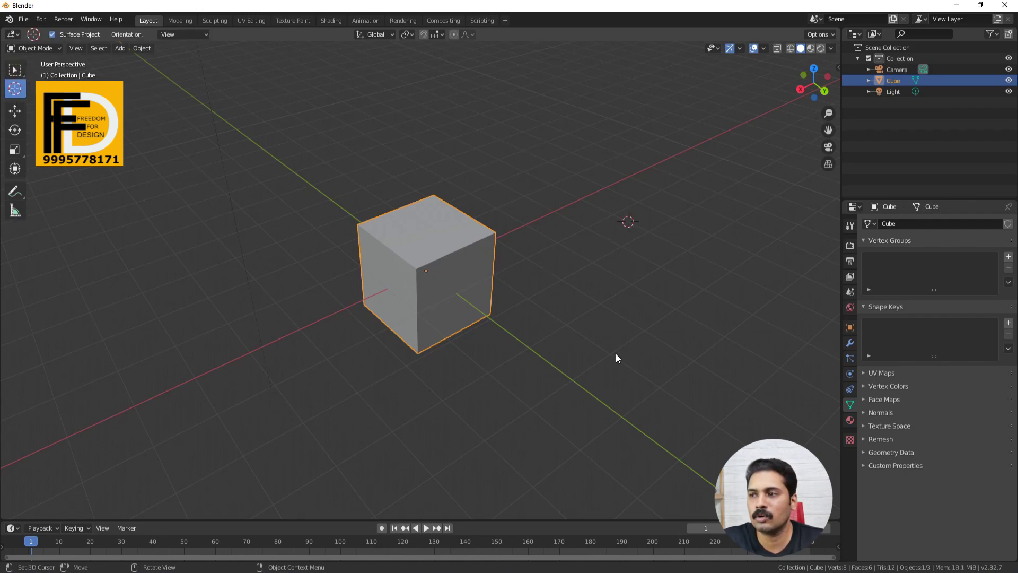
click(616, 356)
click(340, 433)
click(190, 260)
click(387, 139)
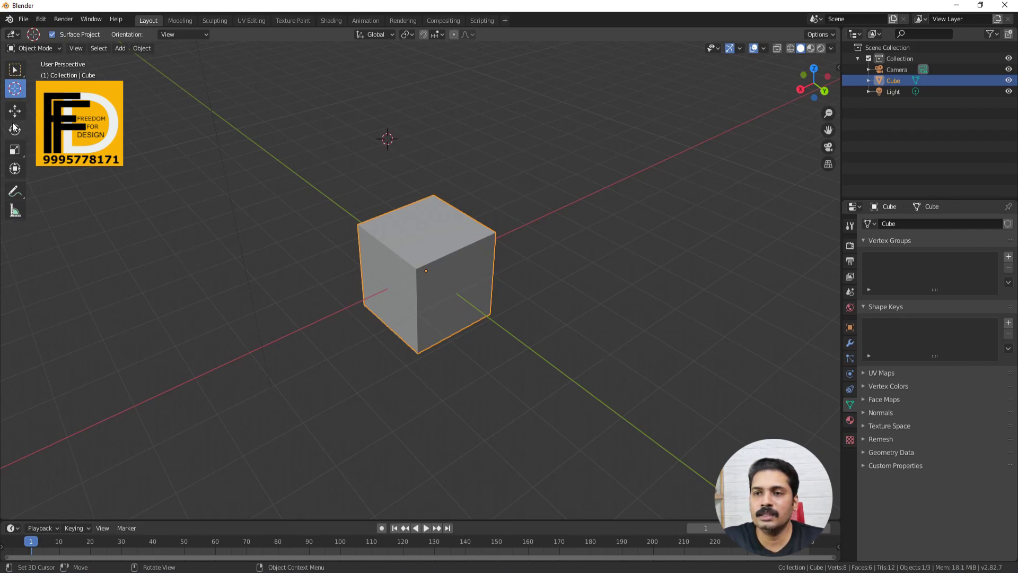
click(576, 173)
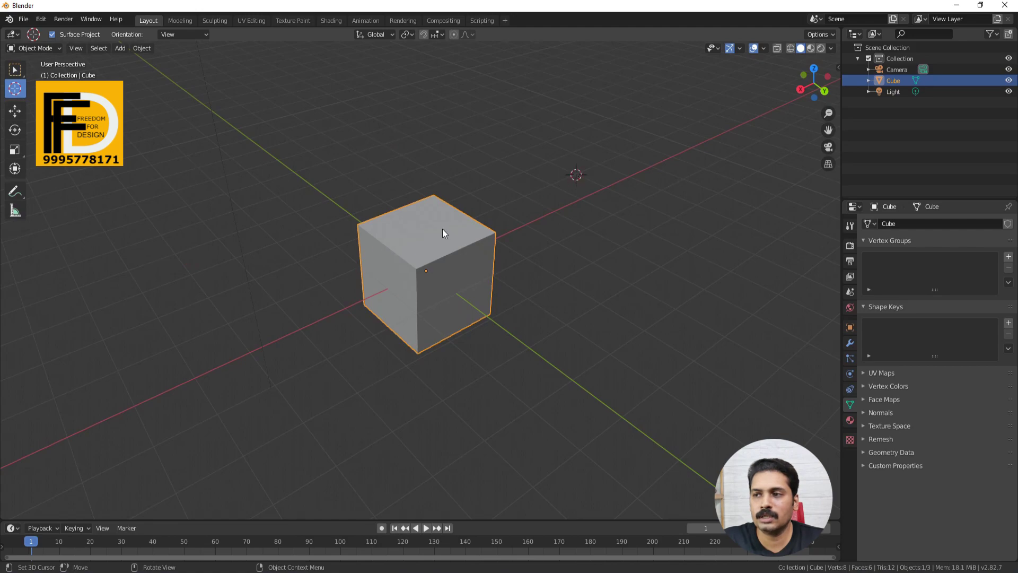
click(442, 228)
click(22, 74)
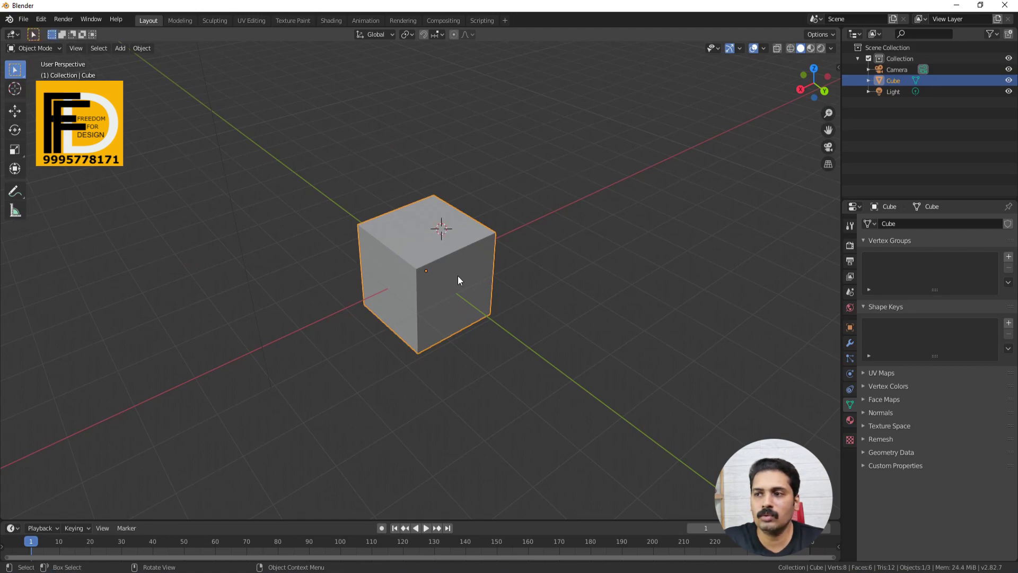
- Shift the cube slightly in the negative Y direction with the Move tool and undo the extra movement
click(14, 111)
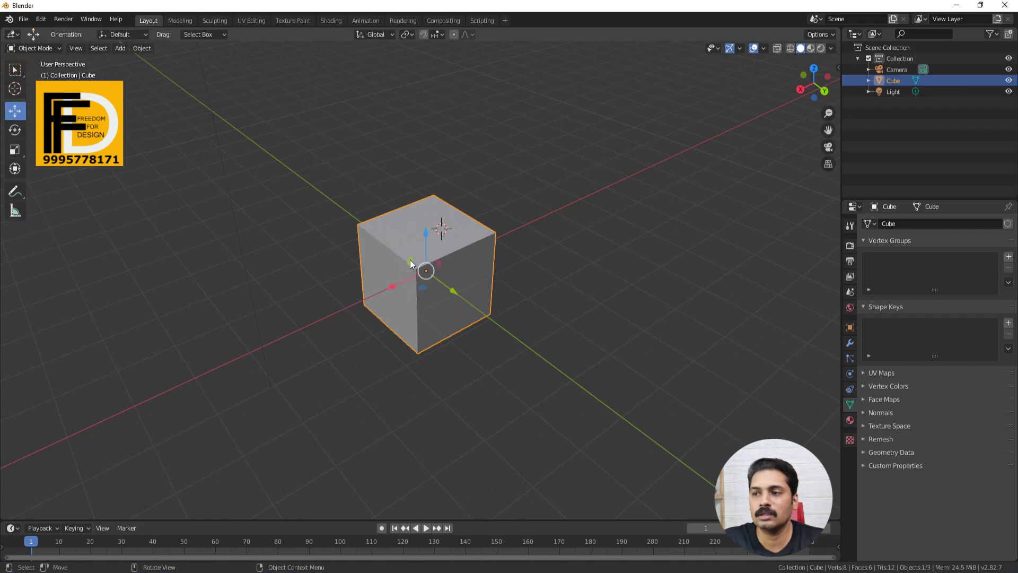
drag(454, 290, 400, 133)
key(ctrl+z)
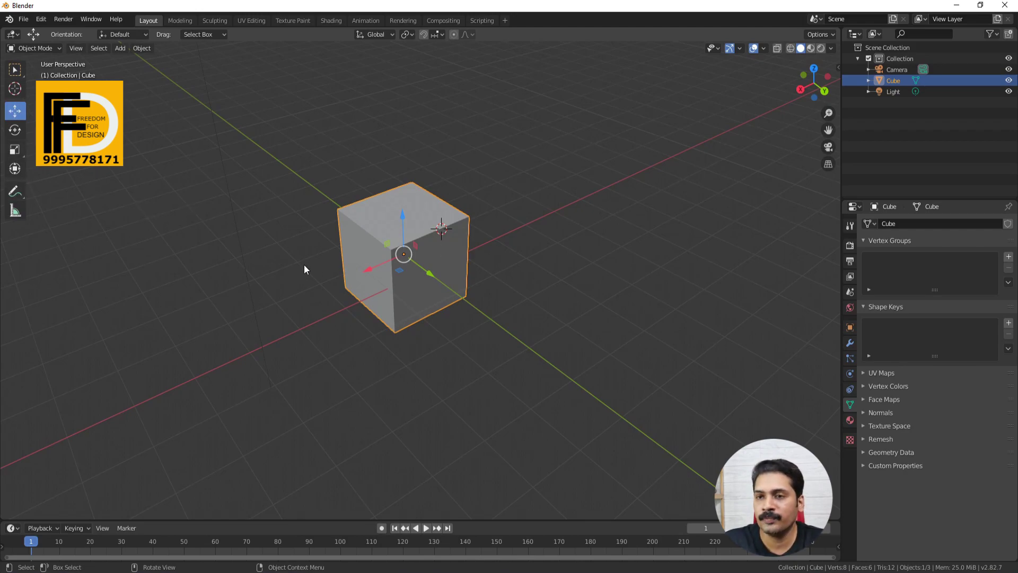
- Try rotating the cube about its X axis and about its Z axis with the Rotate tool
click(15, 130)
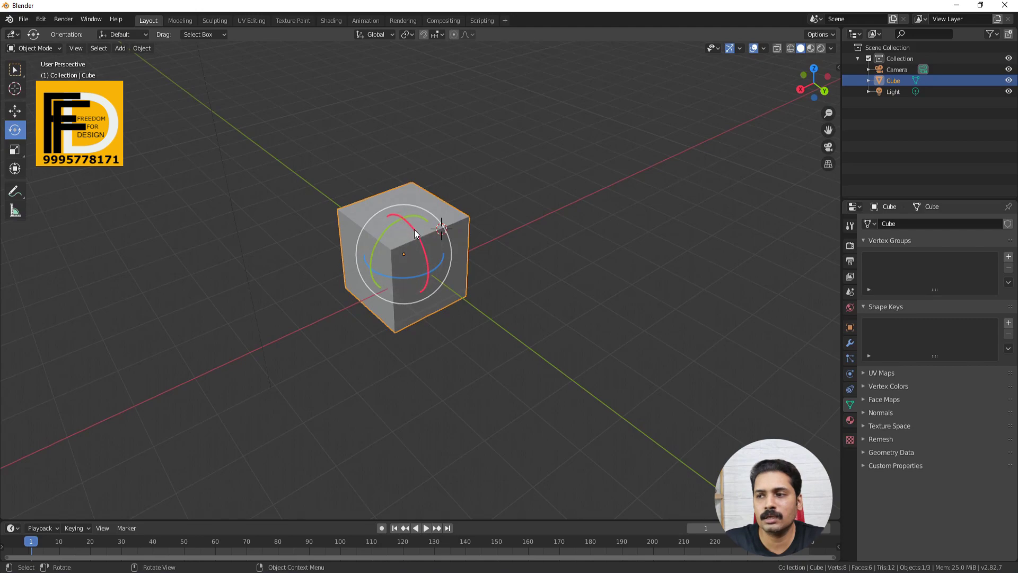
mouse_move(416, 233)
mouse_down()
mouse_move(418, 212)
mouse_move(370, 263)
mouse_move(411, 225)
mouse_up()
key(Escape)
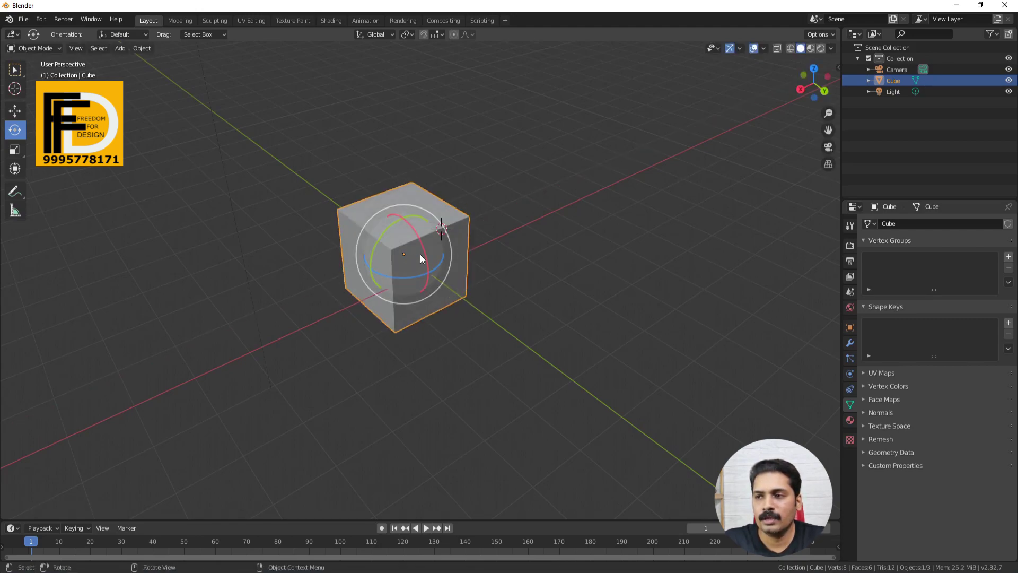
drag(396, 274, 358, 279)
key(ctrl+z)
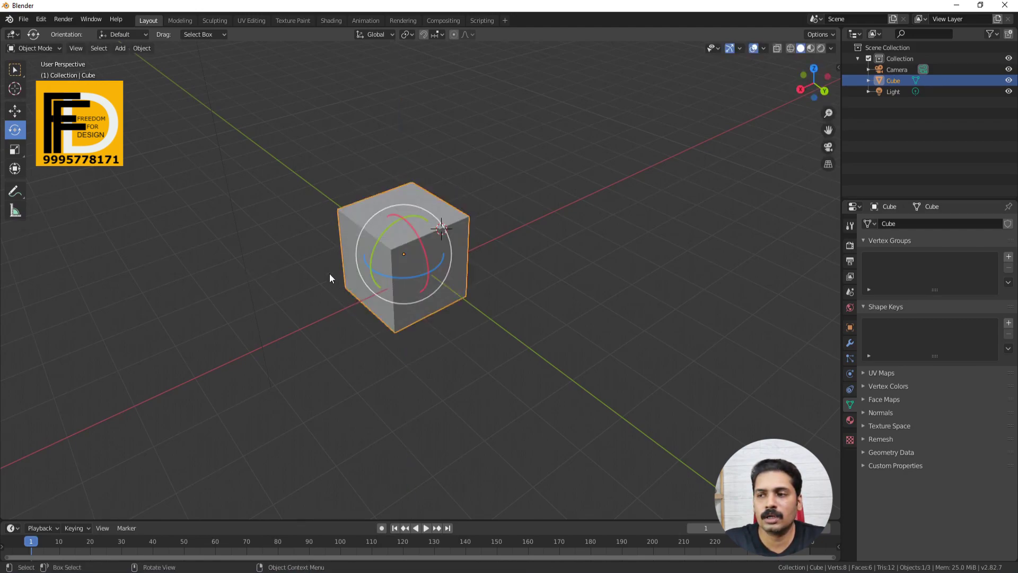
- Enlarge the cube with the Scale tool into a box that is longer along X than along Y
click(15, 149)
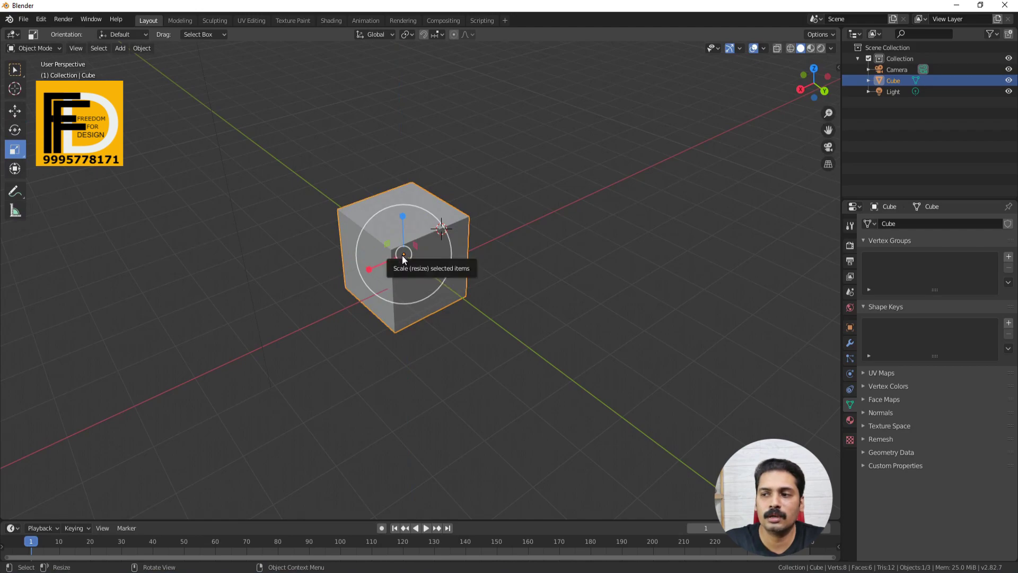
drag(402, 256, 360, 283)
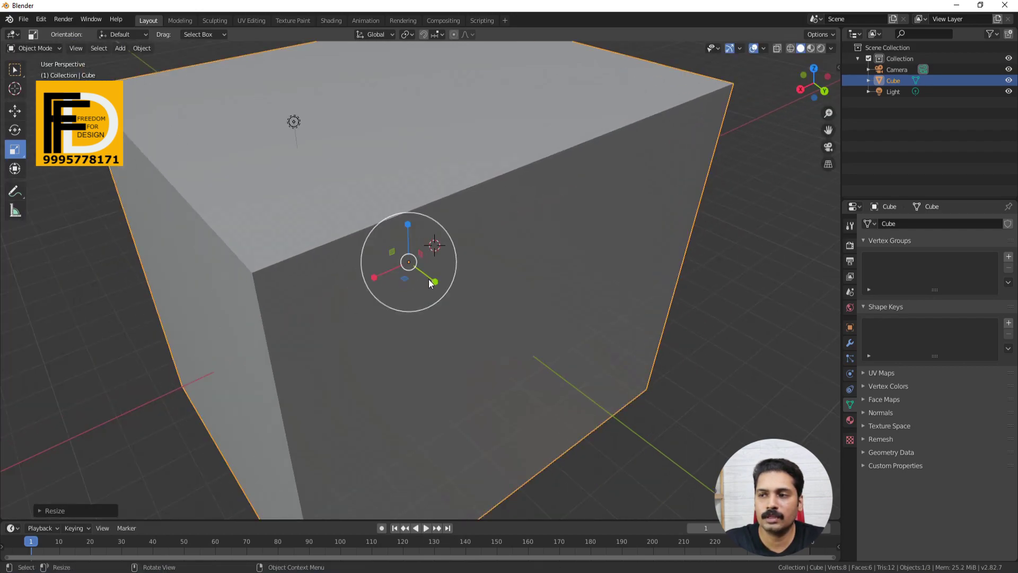
mouse_move(429, 279)
mouse_down()
mouse_move(467, 307)
mouse_move(427, 283)
mouse_up()
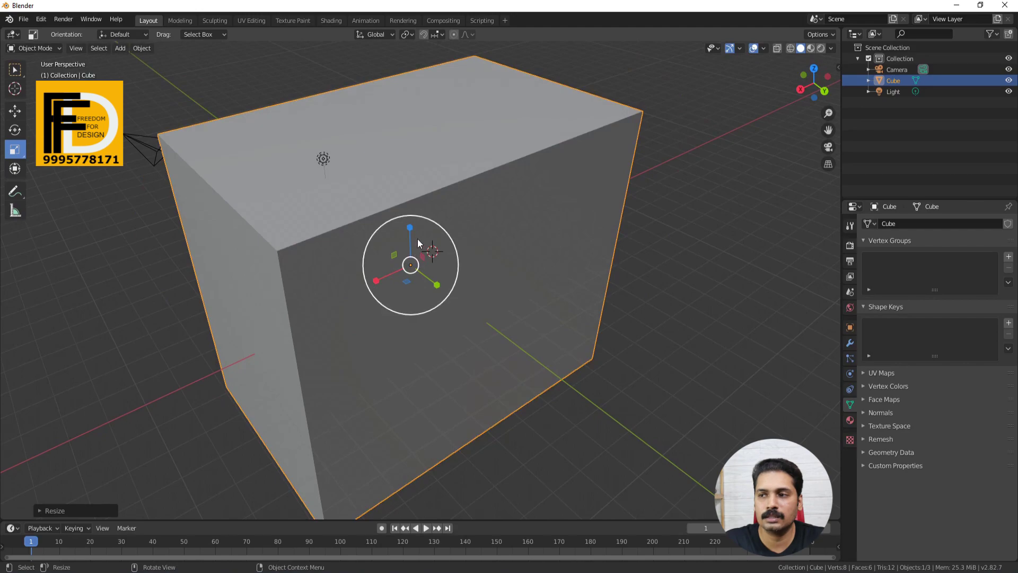
- Try scaling the box along Z with the Scale tool, undo the change, and deselect the box
mouse_move(409, 228)
mouse_down()
mouse_move(409, 202)
mouse_move(407, 243)
mouse_up()
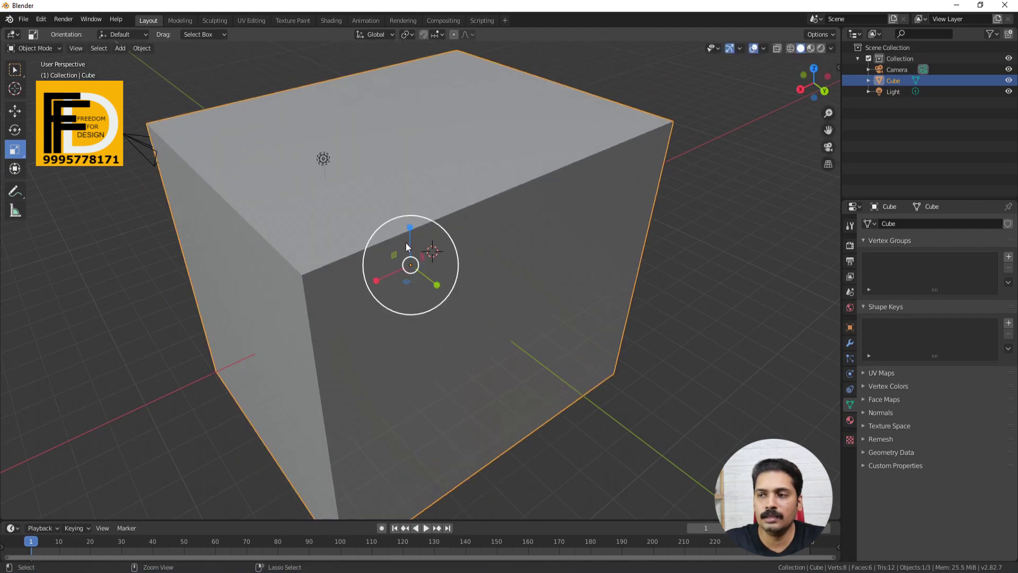
key(ctrl+z)
scroll(247, 251, down, 4)
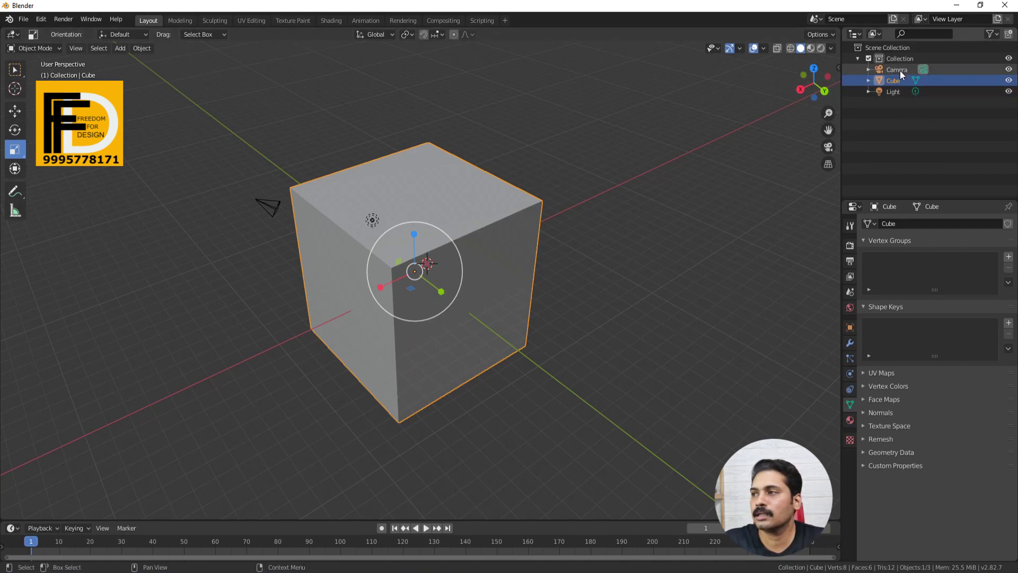
scroll(530, 186, down, 3)
click(528, 163)
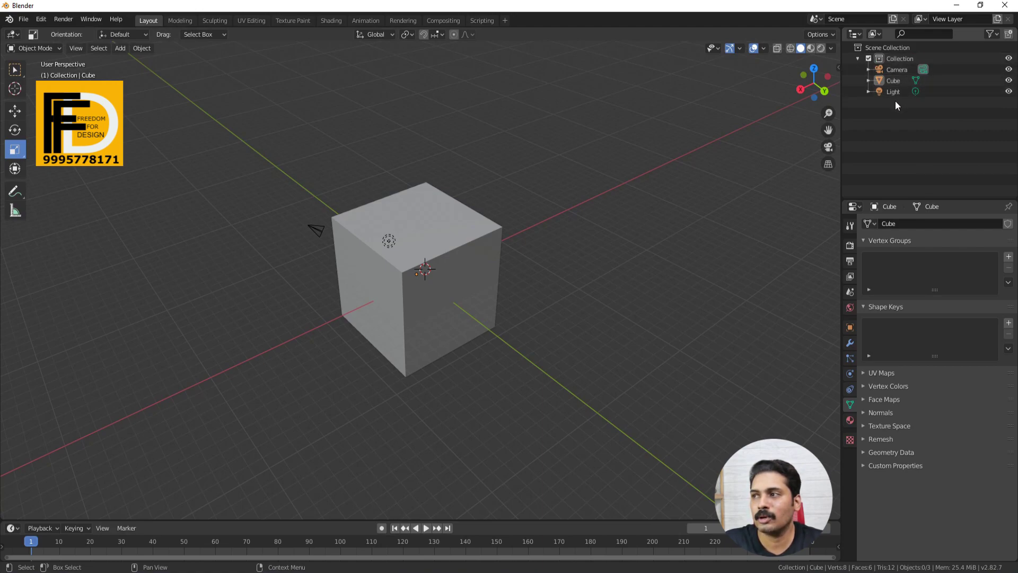
- Return to box selection and select the cube, camera and light in turn to compare their object-specific properties
key(w)
middle_drag(368, 273, 402, 237)
click(421, 290)
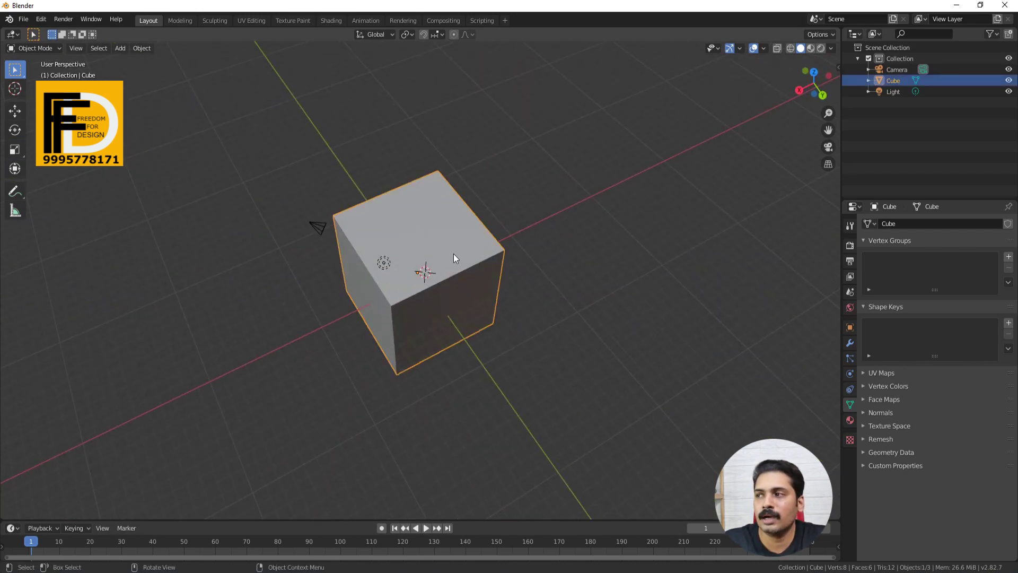
click(896, 70)
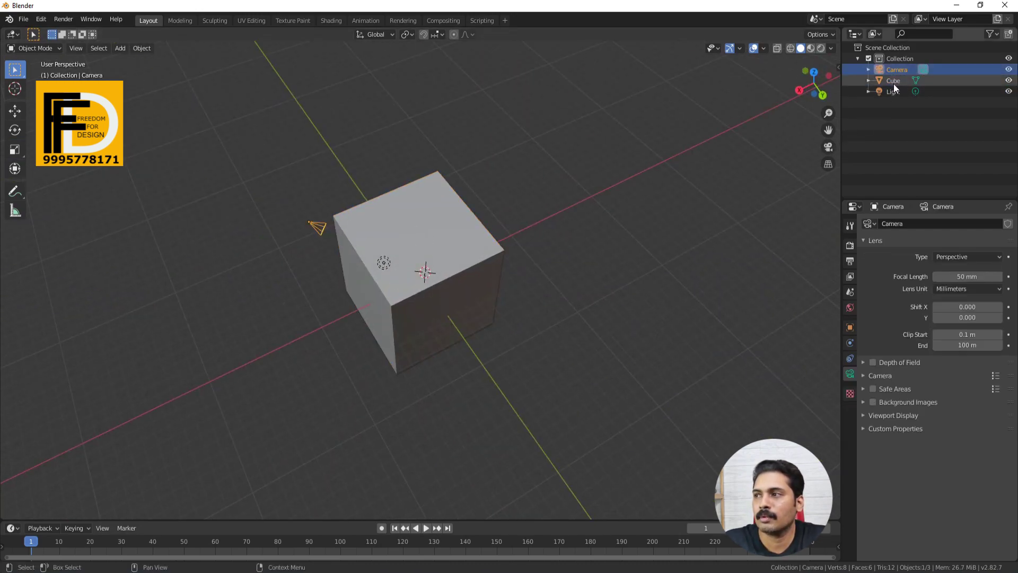
click(893, 83)
click(892, 92)
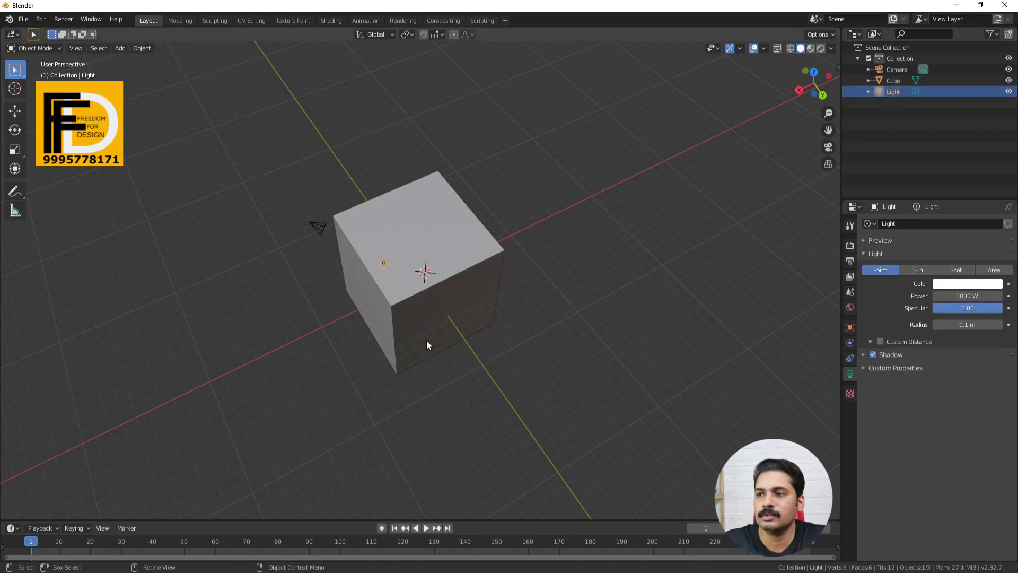
middle_drag(427, 341, 305, 279)
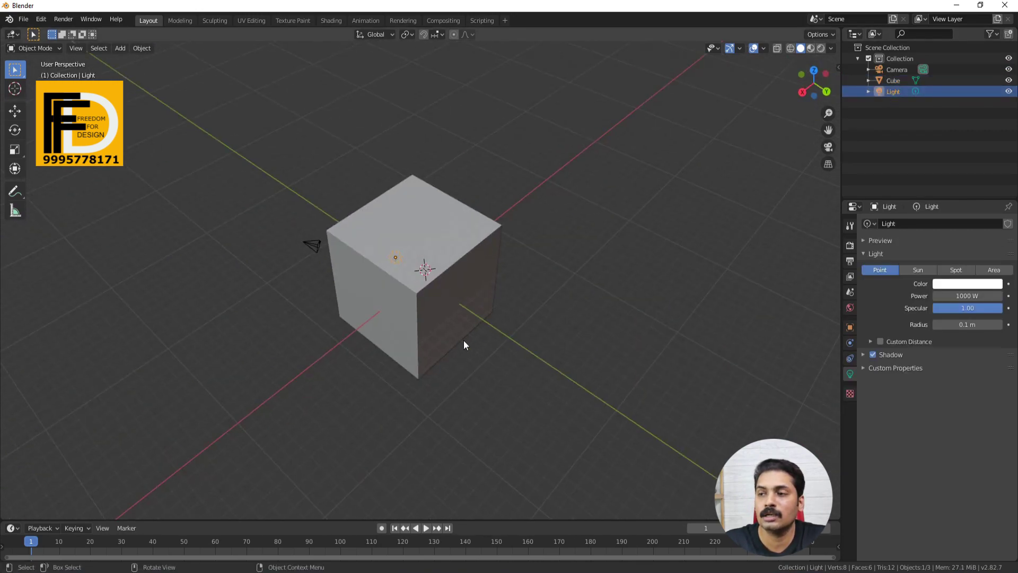
scroll(383, 327, down, 3)
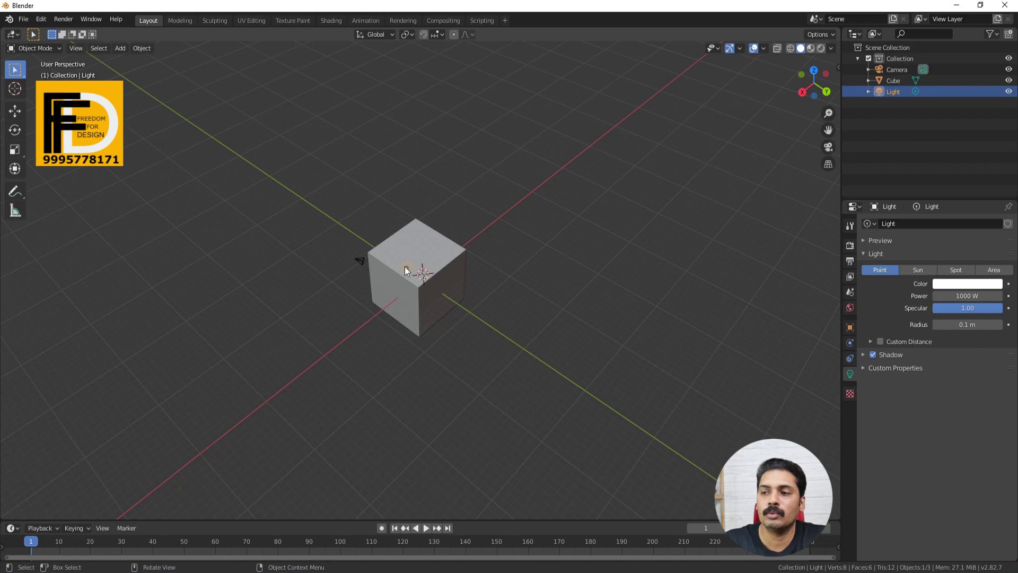
click(895, 81)
click(895, 70)
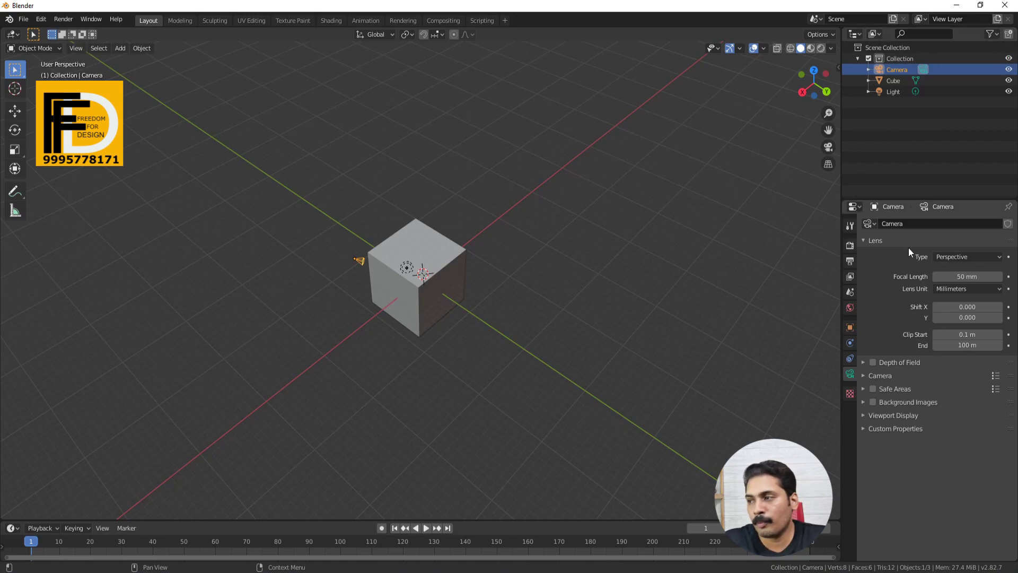
- Select the cube and look through the Tool, Render, Output, View Layer and Scene properties
click(437, 242)
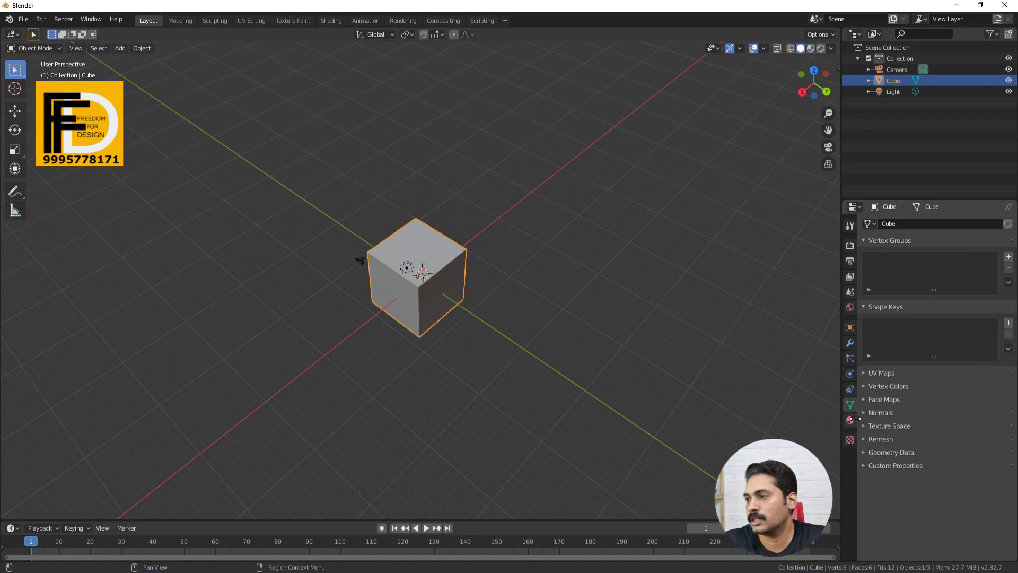
click(849, 227)
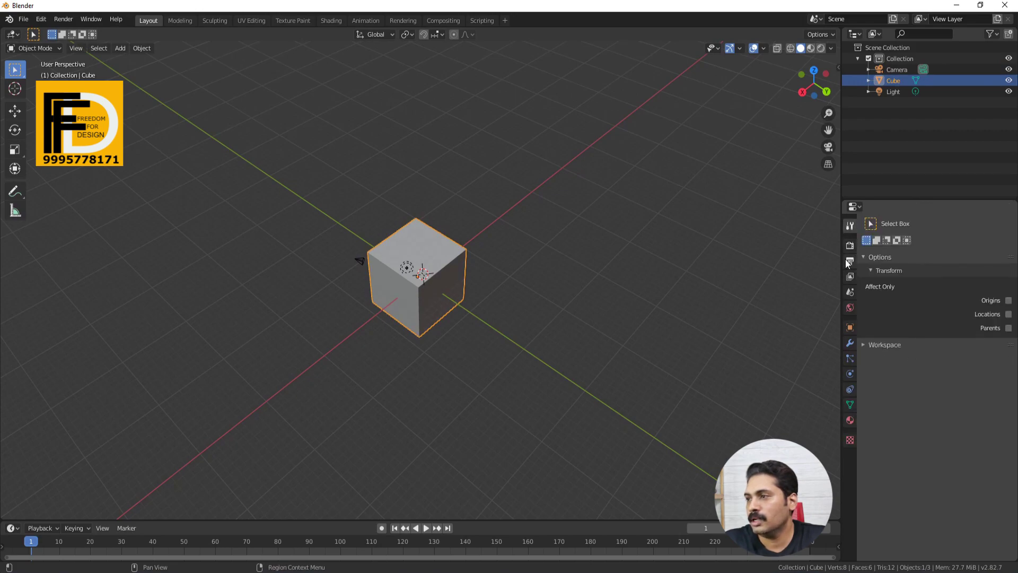
click(849, 246)
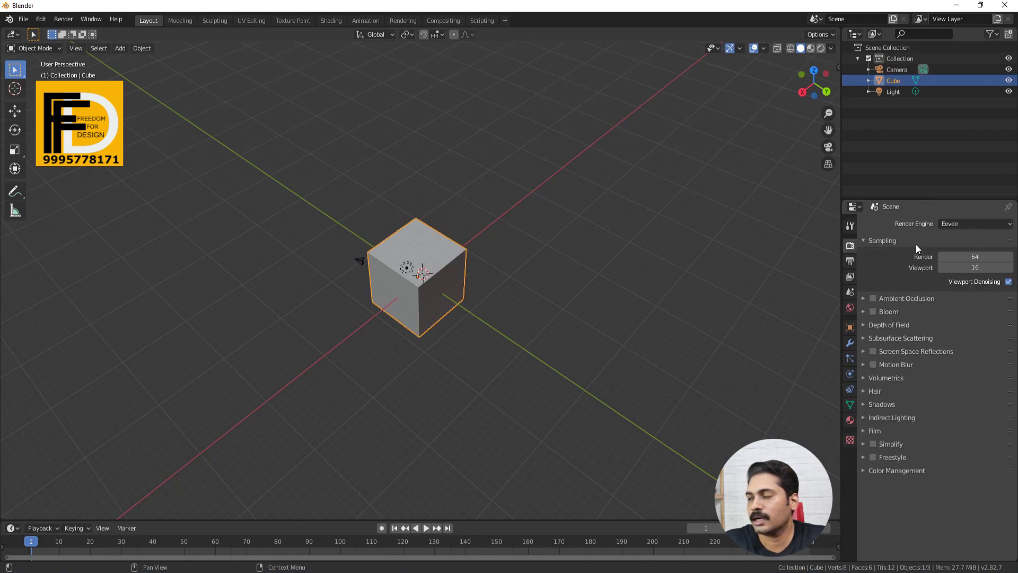
click(848, 260)
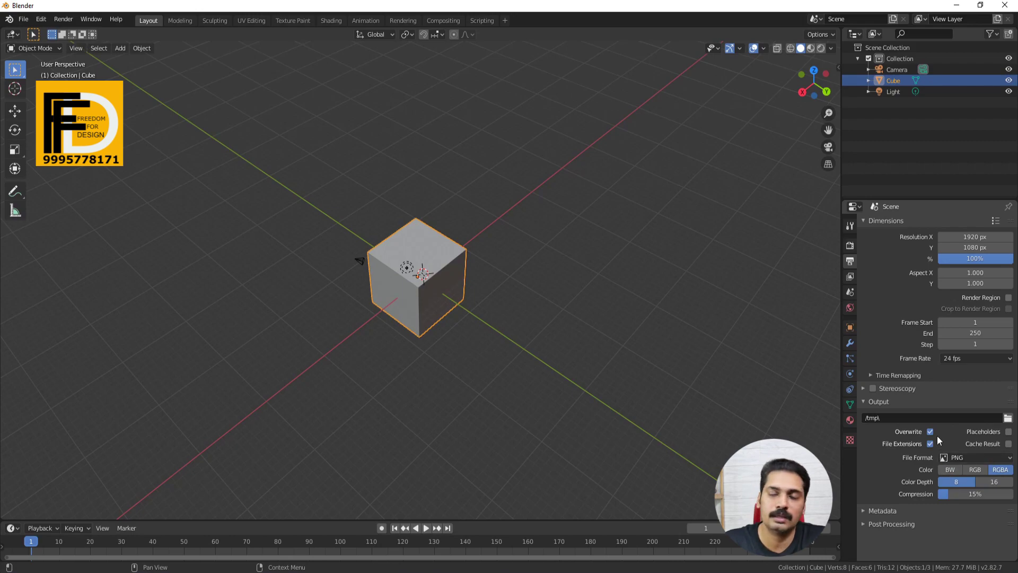
click(850, 276)
click(849, 291)
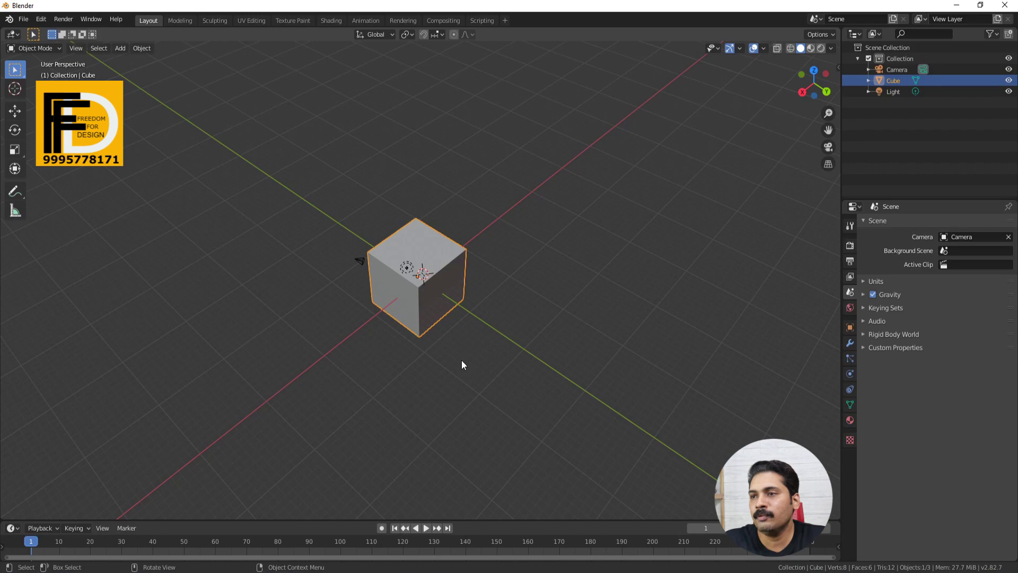
middle_drag(461, 360, 396, 347)
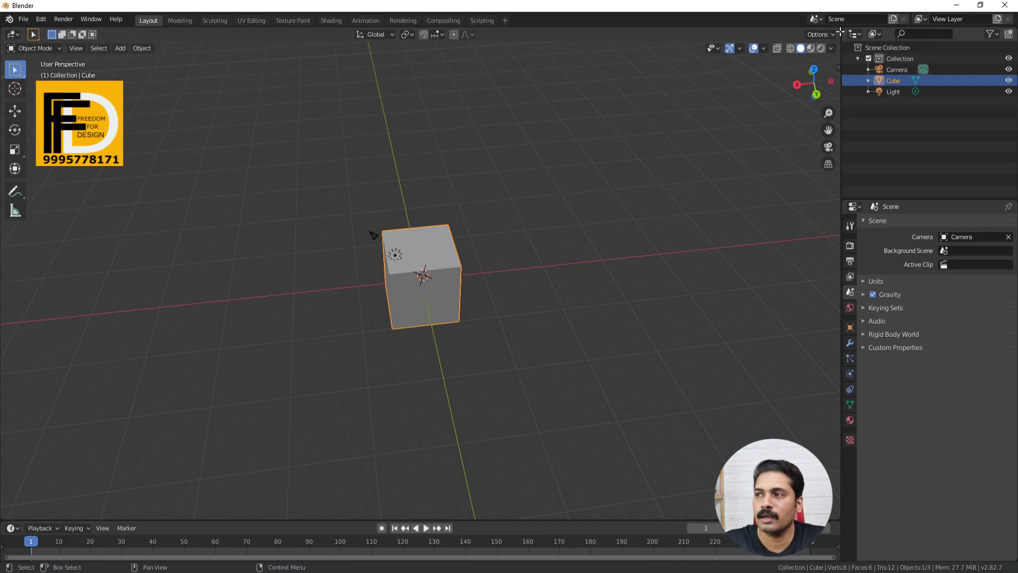
- Split the 3D viewport into two side-by-side views and divide each of them into an upper and a lower view
drag(841, 32, 399, 144)
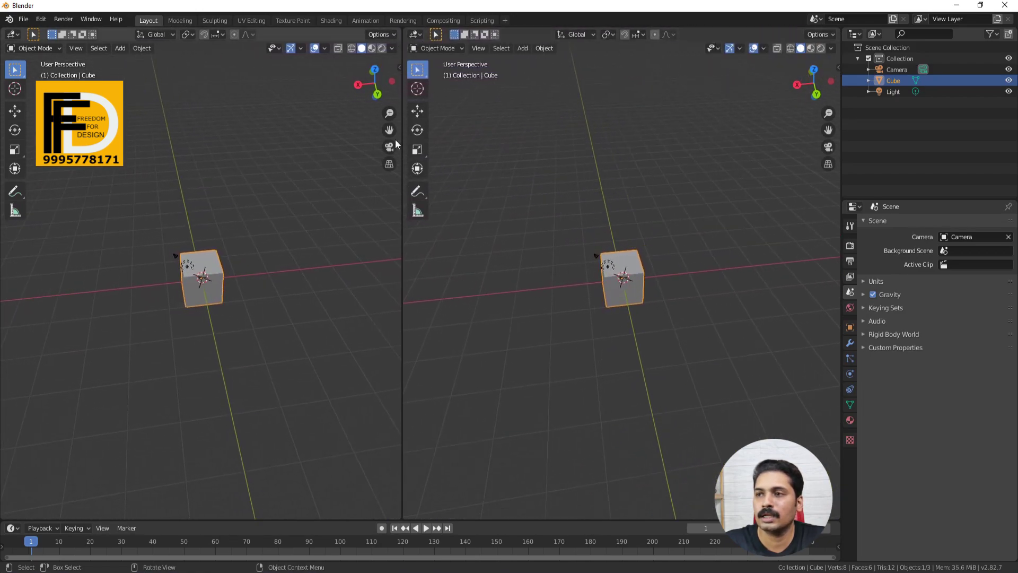
key(ctrl+z)
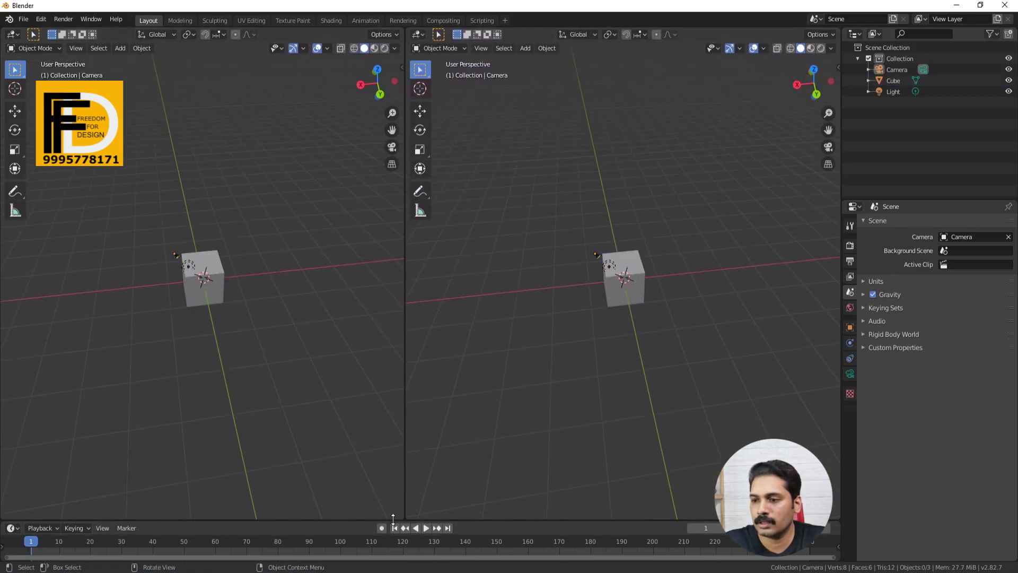
drag(393, 519, 397, 313)
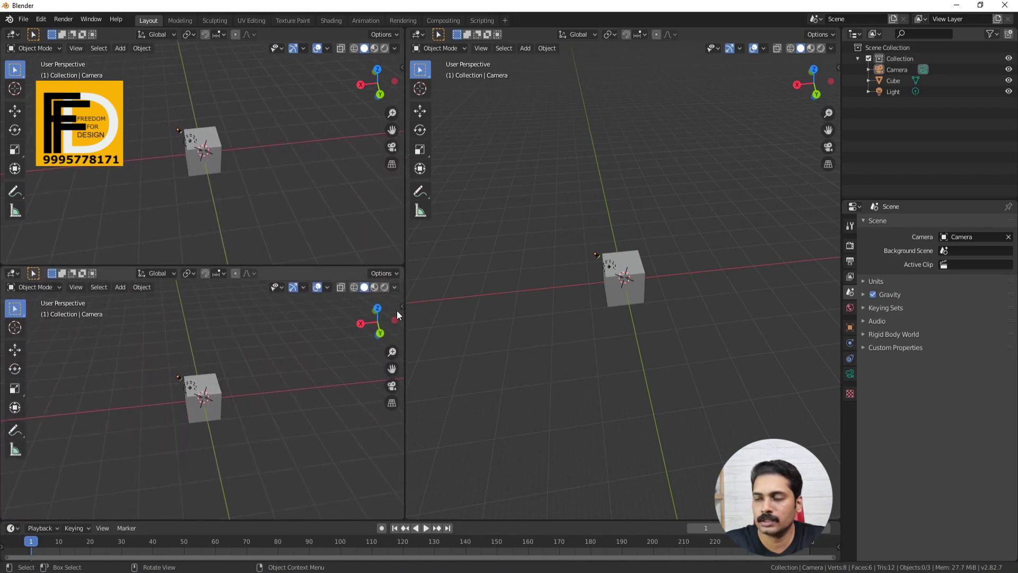
drag(409, 517, 457, 239)
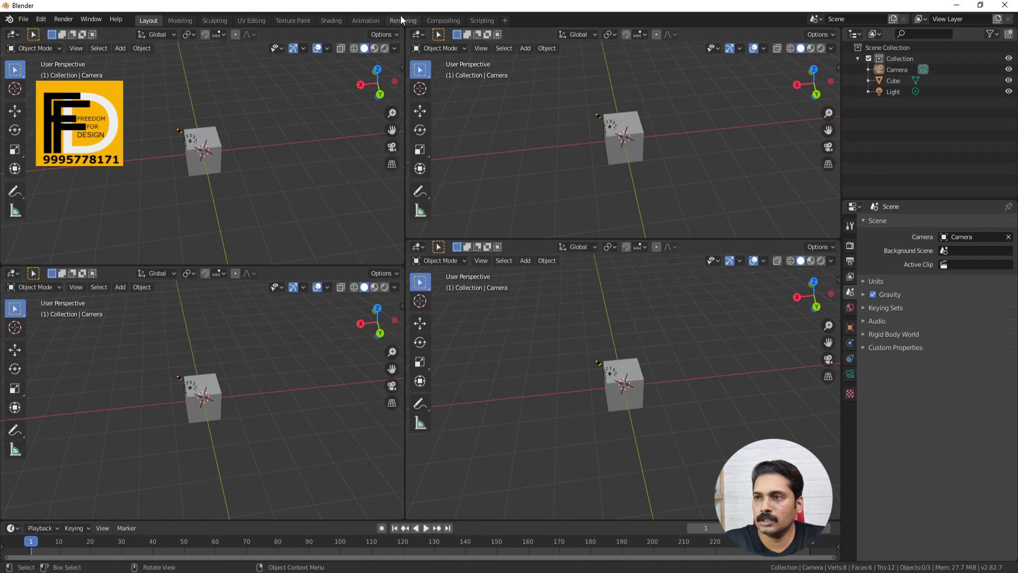
- Split the upper-left view side by side and divide the lower-left view into one wide view above two narrow ones
drag(401, 29, 222, 32)
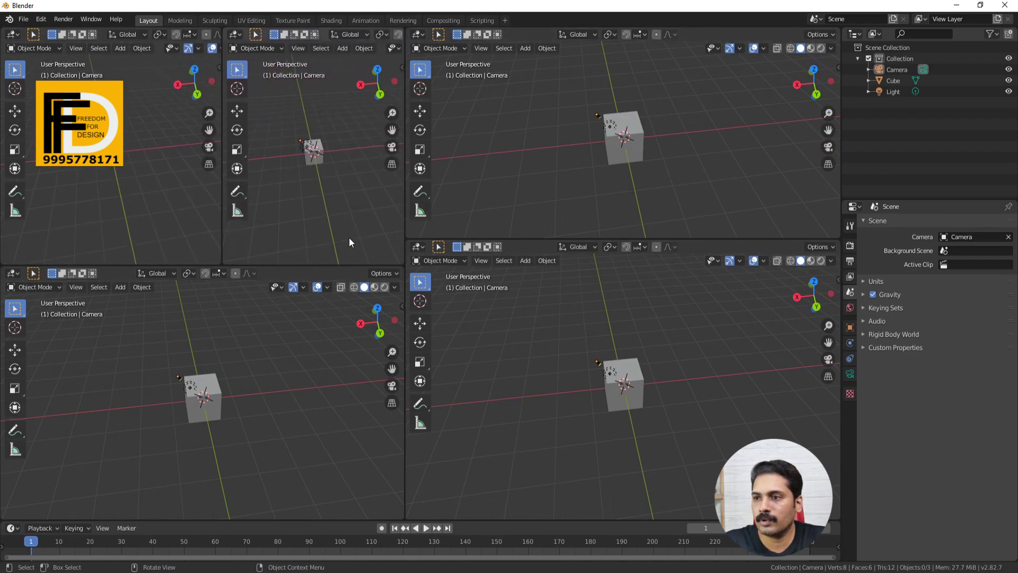
drag(402, 269, 401, 399)
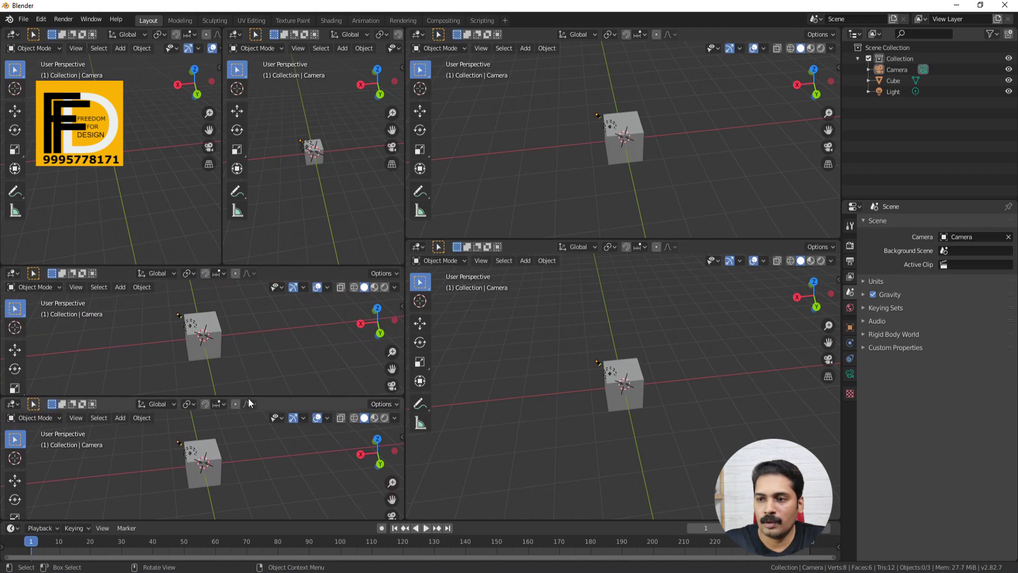
drag(402, 402, 228, 403)
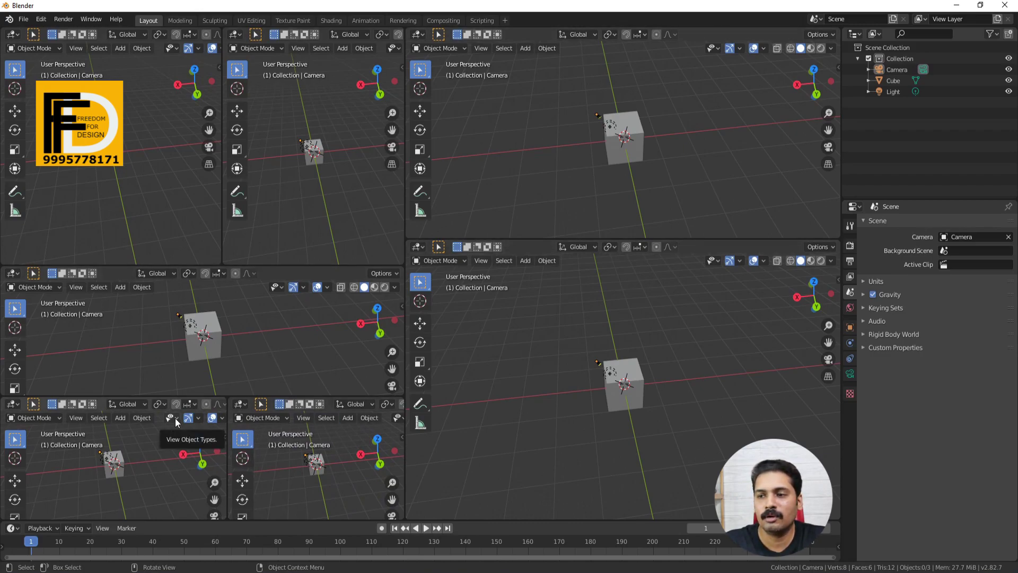
click(24, 19)
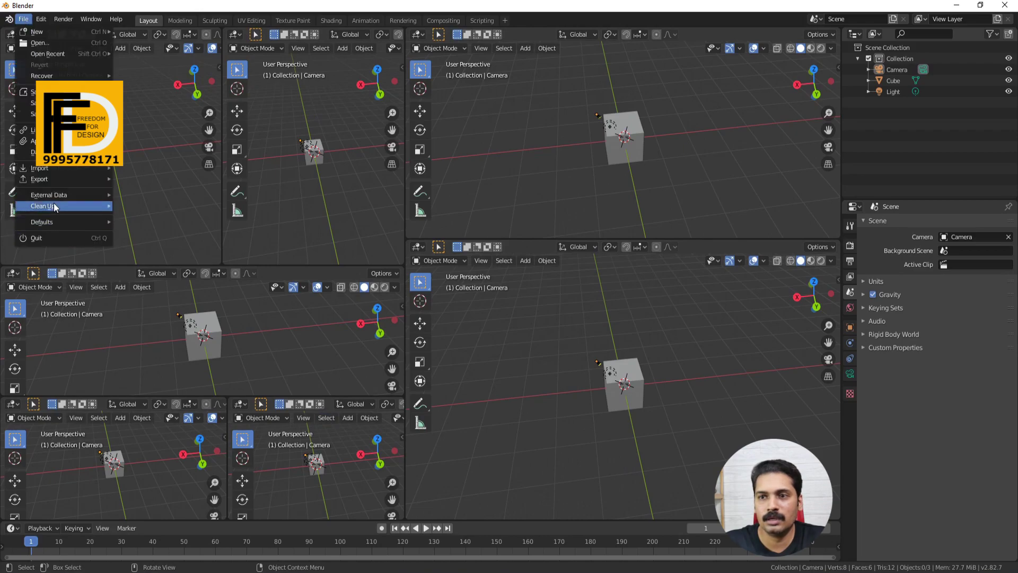
mouse_move(53, 222)
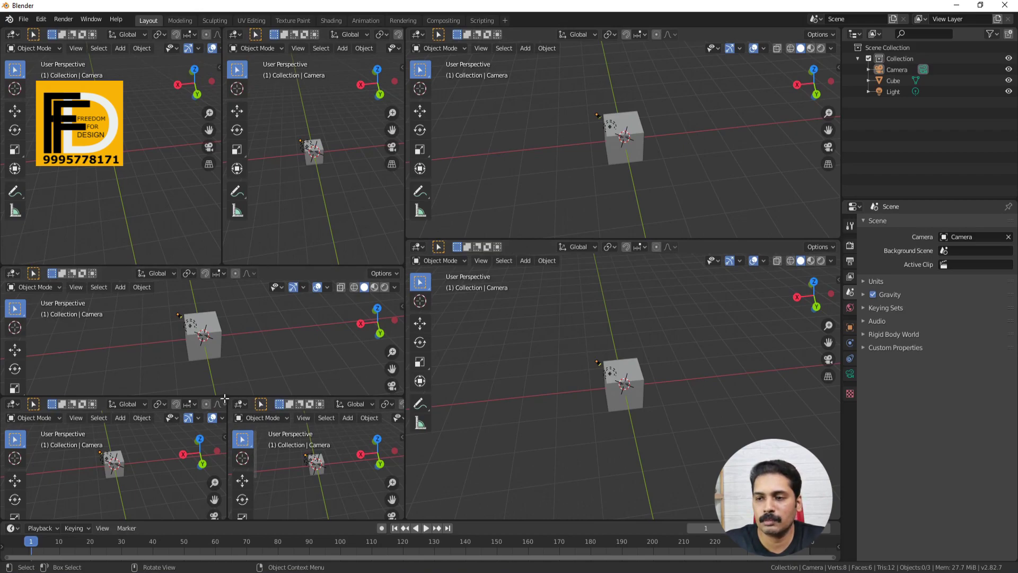
- Join the split views one after another back into a single 3D viewport
drag(225, 397, 275, 459)
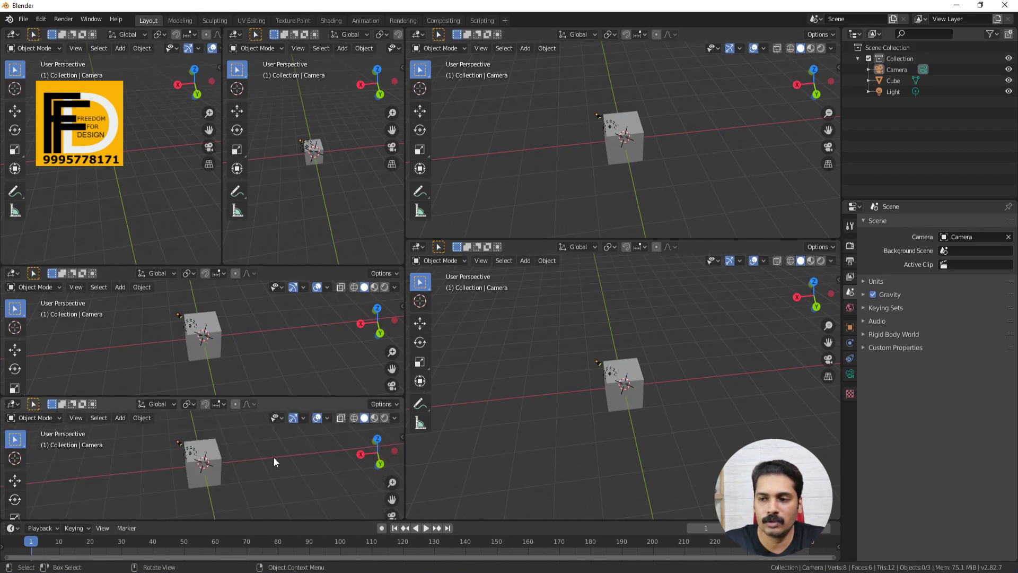
drag(403, 399, 400, 366)
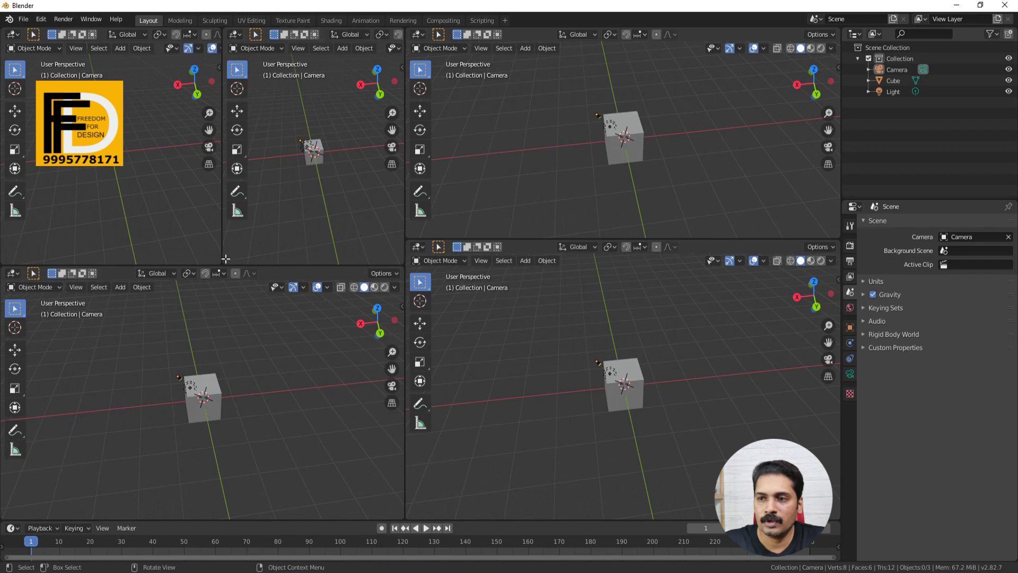
drag(226, 258, 402, 260)
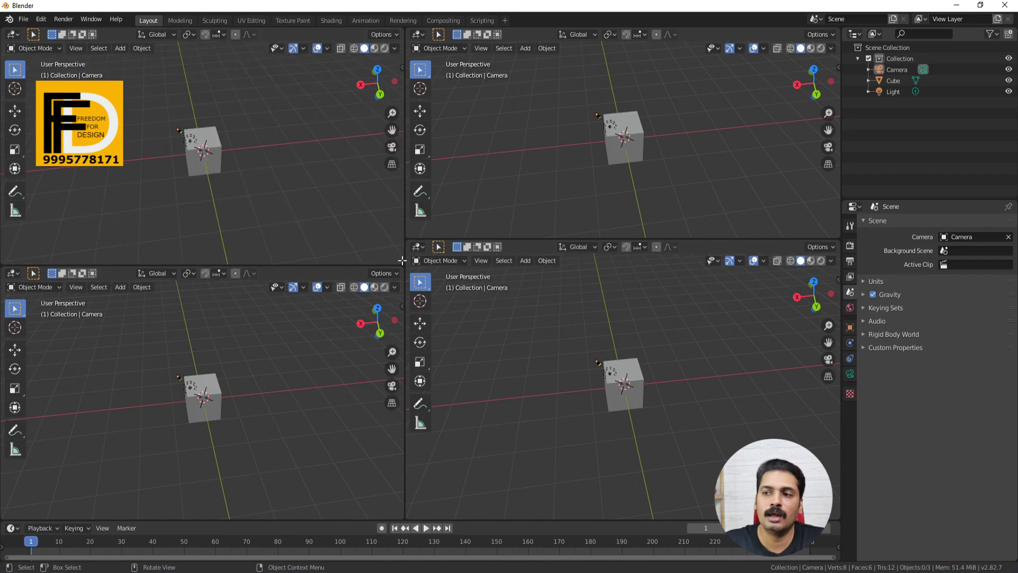
mouse_move(402, 261)
mouse_down()
mouse_move(388, 314)
mouse_move(387, 287)
mouse_up()
drag(405, 239, 410, 215)
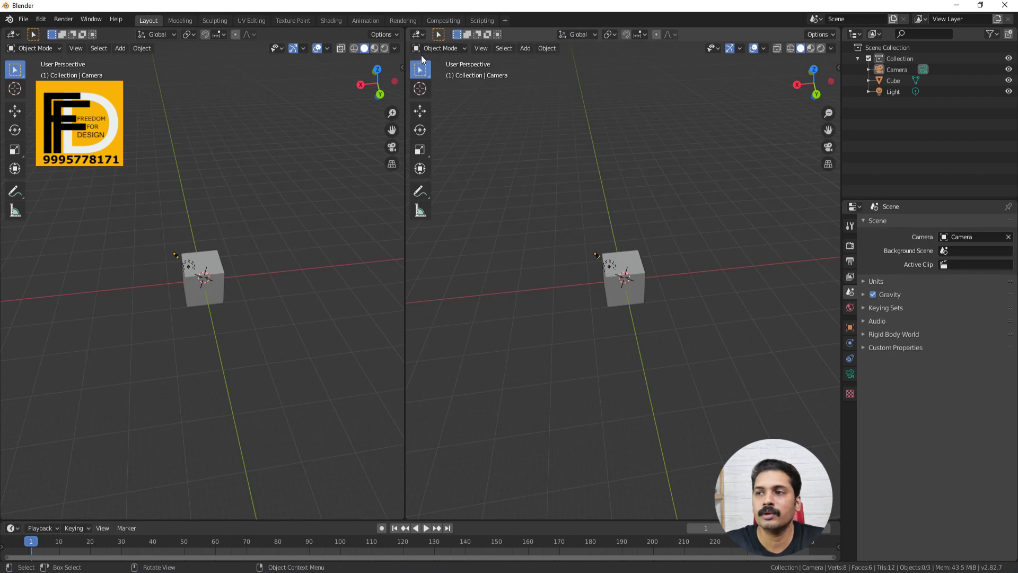
drag(402, 31, 411, 81)
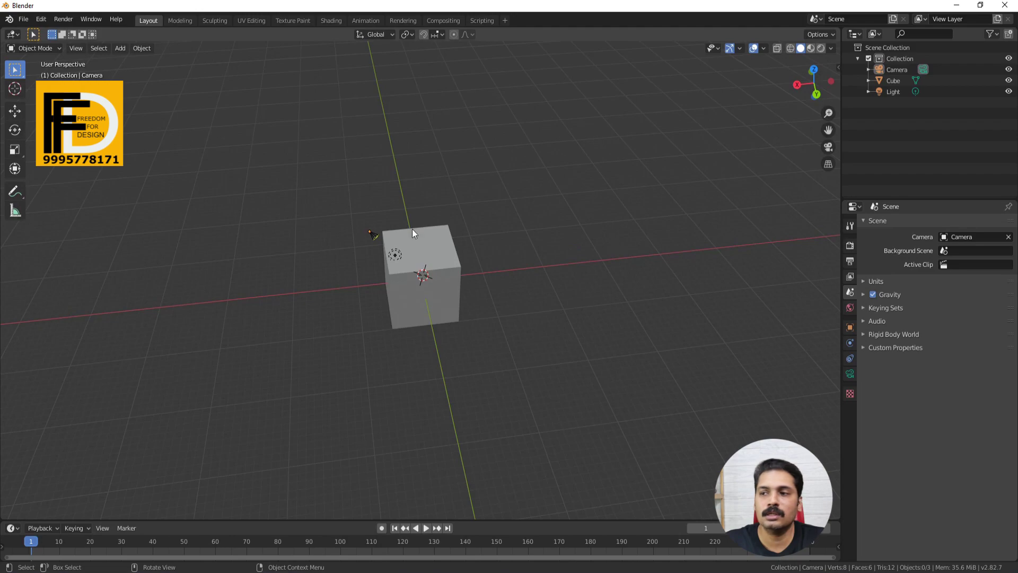
- Reset Blender to its defaults by loading the factory settings and confirming
middle_drag(415, 200, 349, 142)
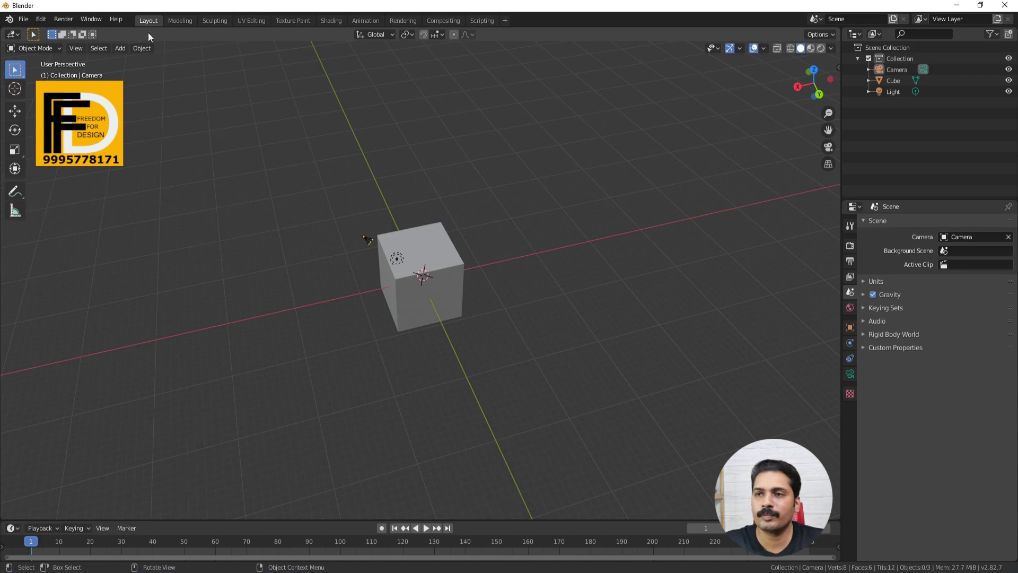
middle_drag(426, 263, 85, 77)
click(24, 20)
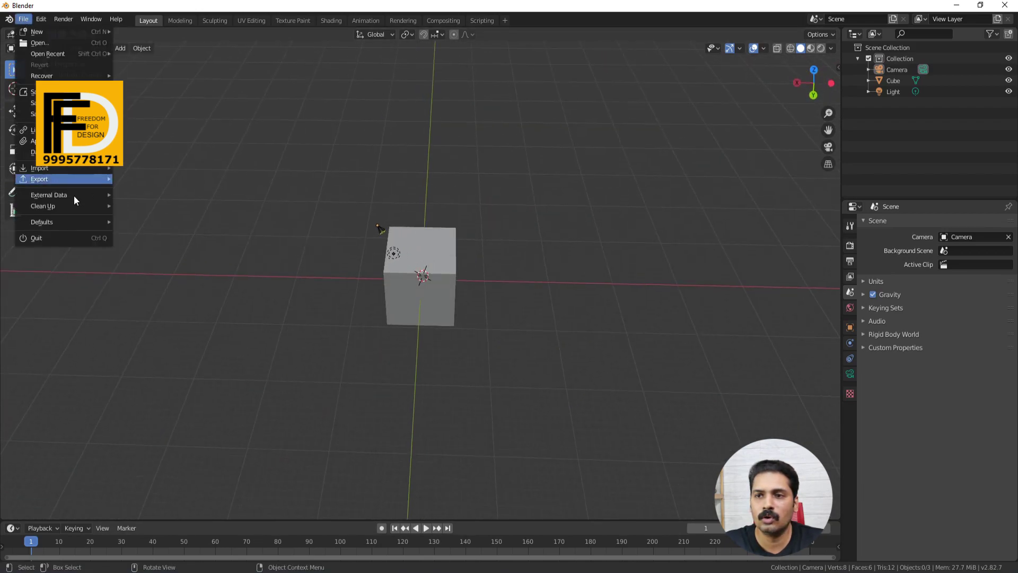
mouse_move(56, 222)
click(152, 236)
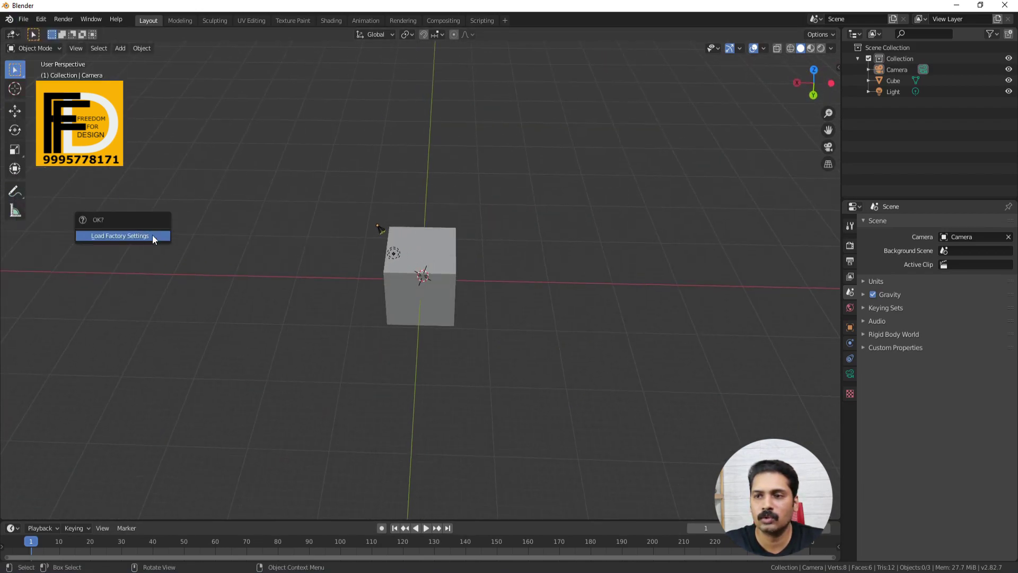
click(114, 235)
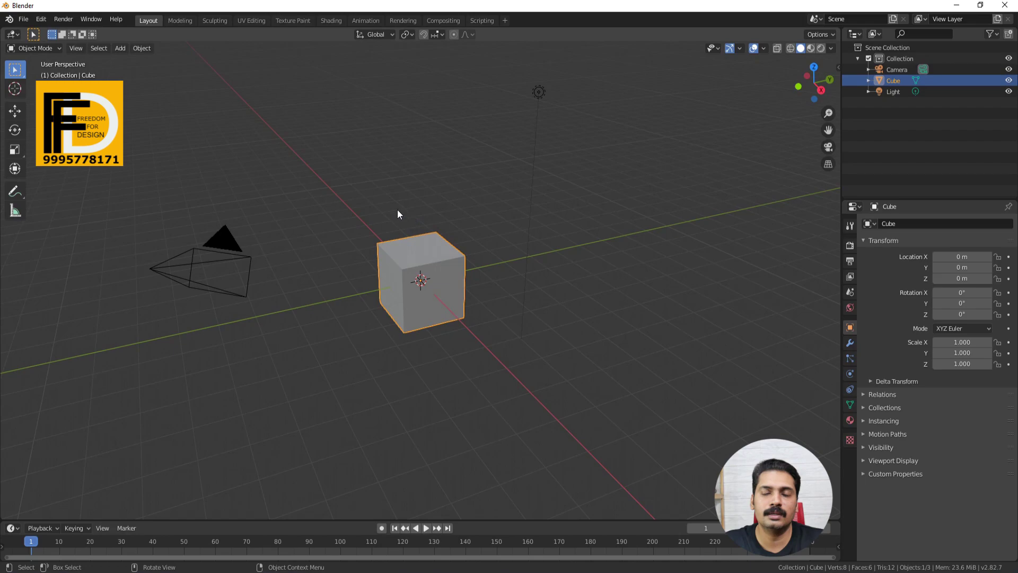
- Show the cube in the Modeling workspace and switch to the Sculpting workspace
click(175, 20)
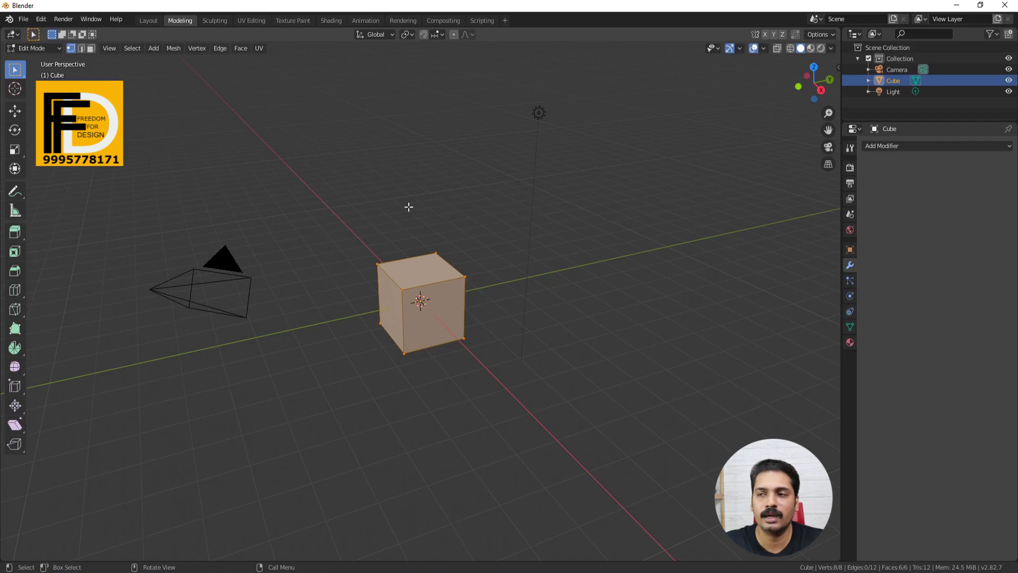
click(213, 20)
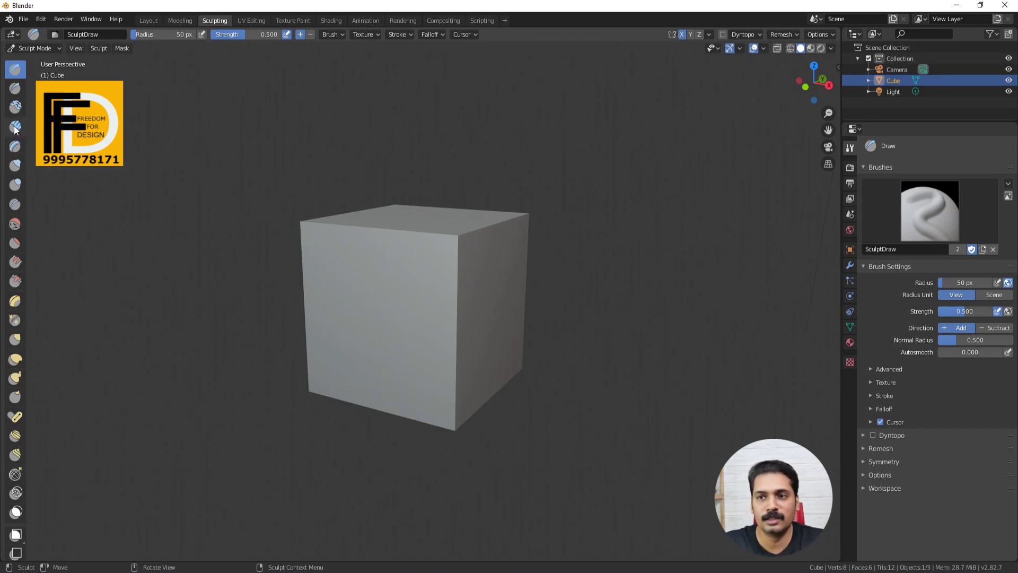
- Sculpt the cube's upper front corner with the Draw Sharp brush
click(15, 88)
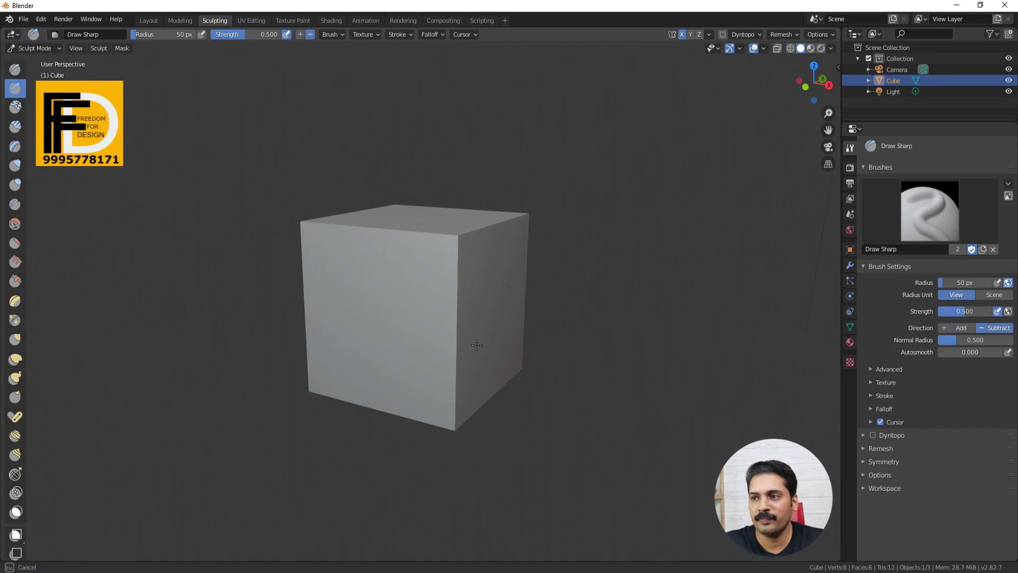
click(454, 242)
click(457, 239)
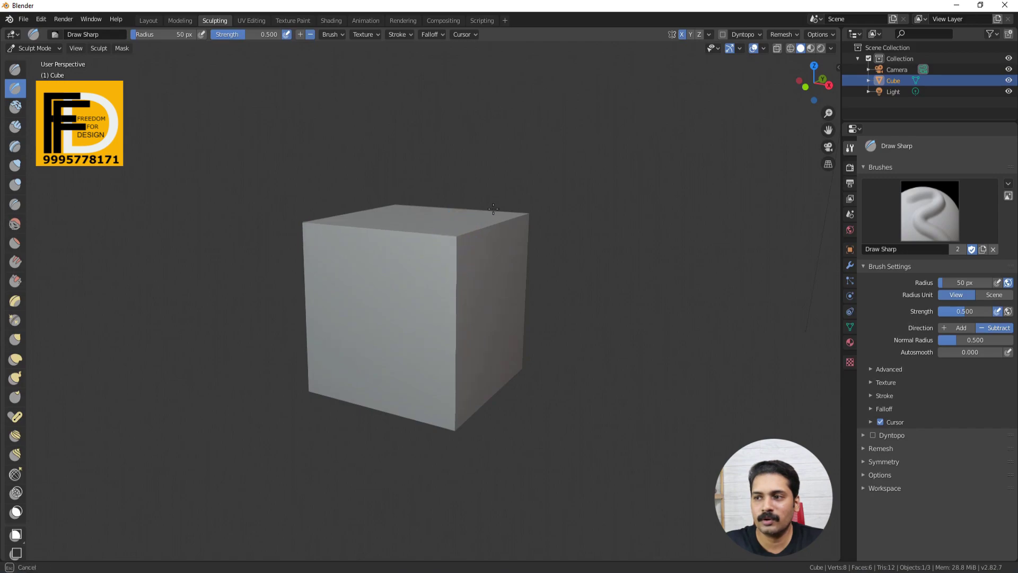
- Pull the cube's upper front corner down and inward with the Grab brush, and undo the deformation
click(15, 339)
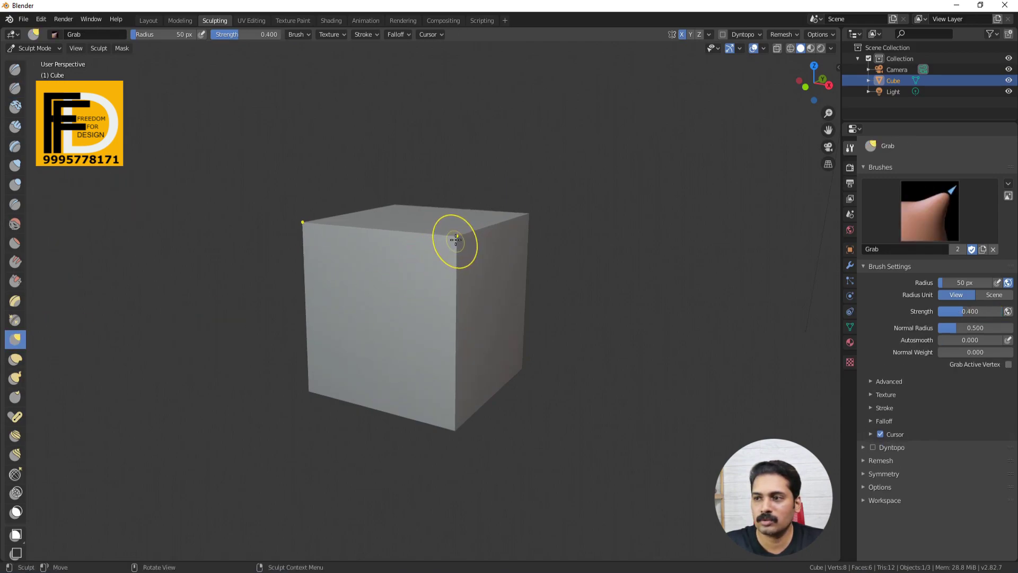
mouse_move(456, 240)
mouse_down()
mouse_move(455, 263)
mouse_move(409, 318)
mouse_move(461, 306)
mouse_move(400, 310)
mouse_move(405, 323)
mouse_up()
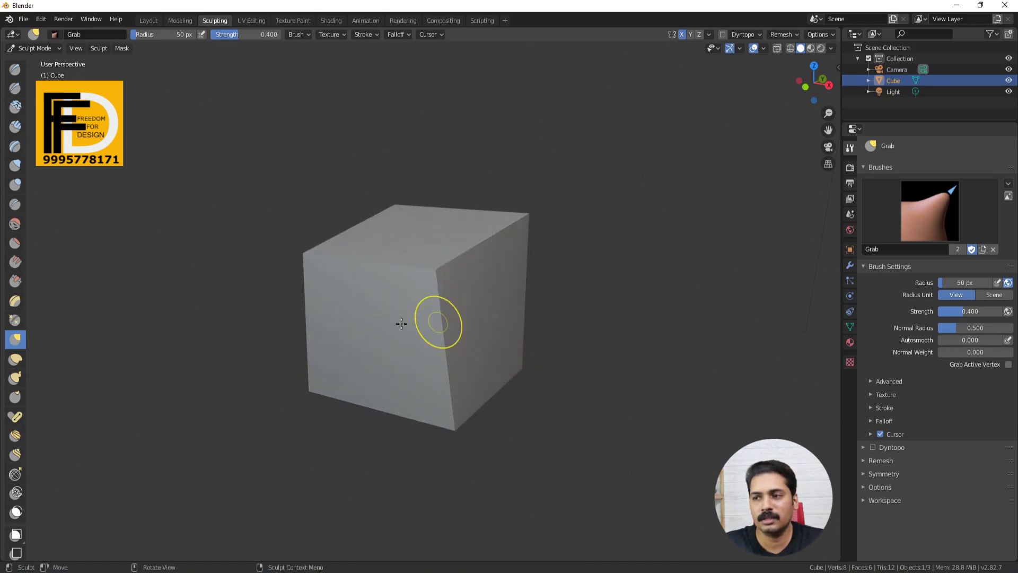
key(ctrl+z)
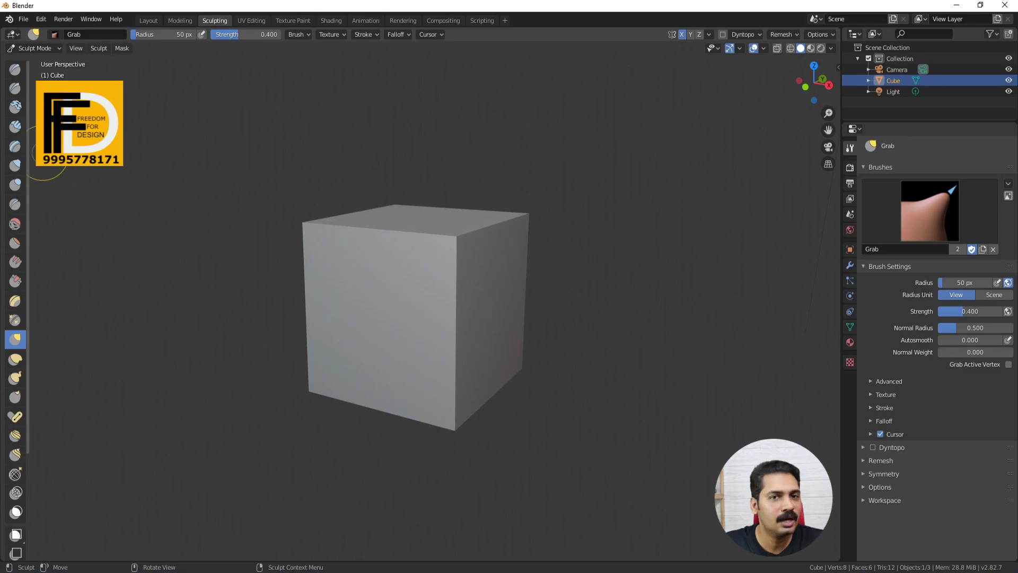
- View the cube in the UV Editing workspace and try a brush stroke on its top in Texture Paint
click(249, 21)
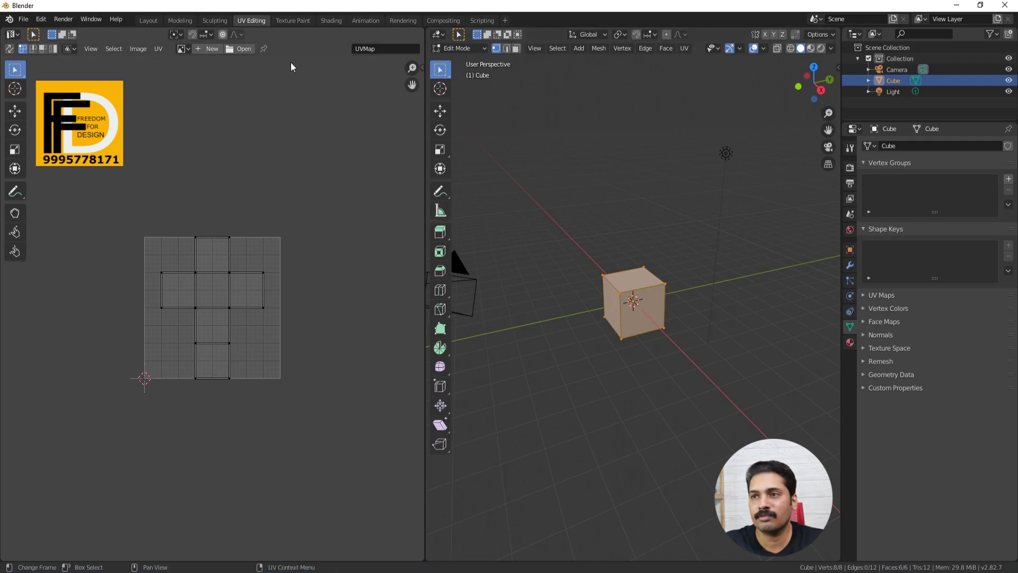
click(285, 22)
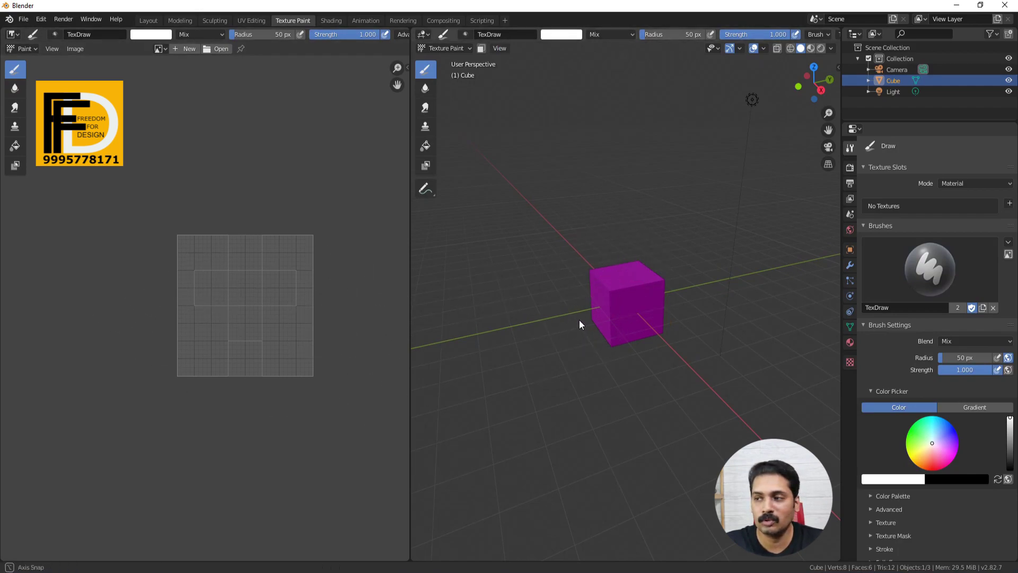
mouse_move(579, 319)
middle_down()
mouse_move(603, 332)
mouse_move(505, 368)
mouse_move(567, 323)
middle_up()
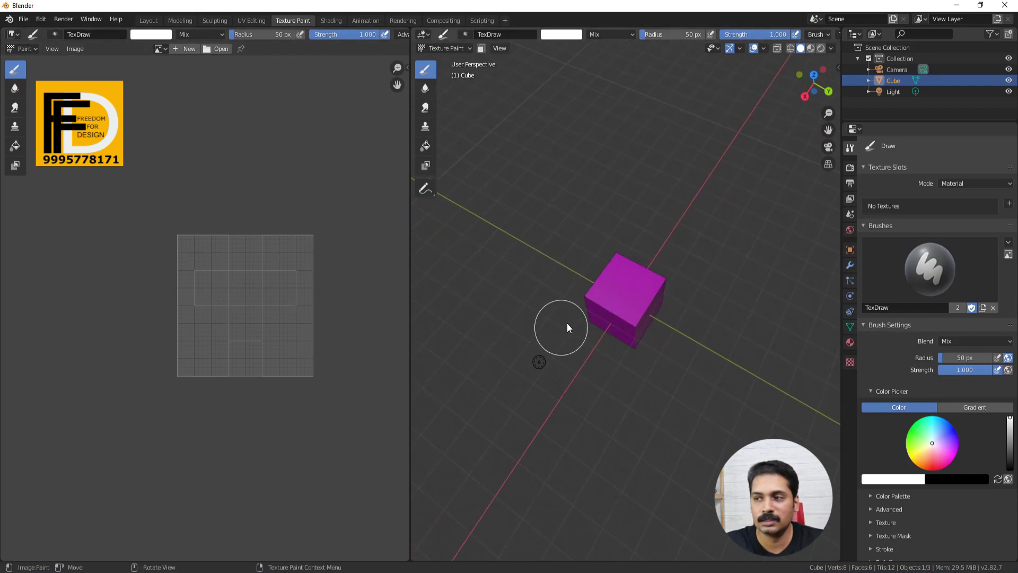
click(623, 316)
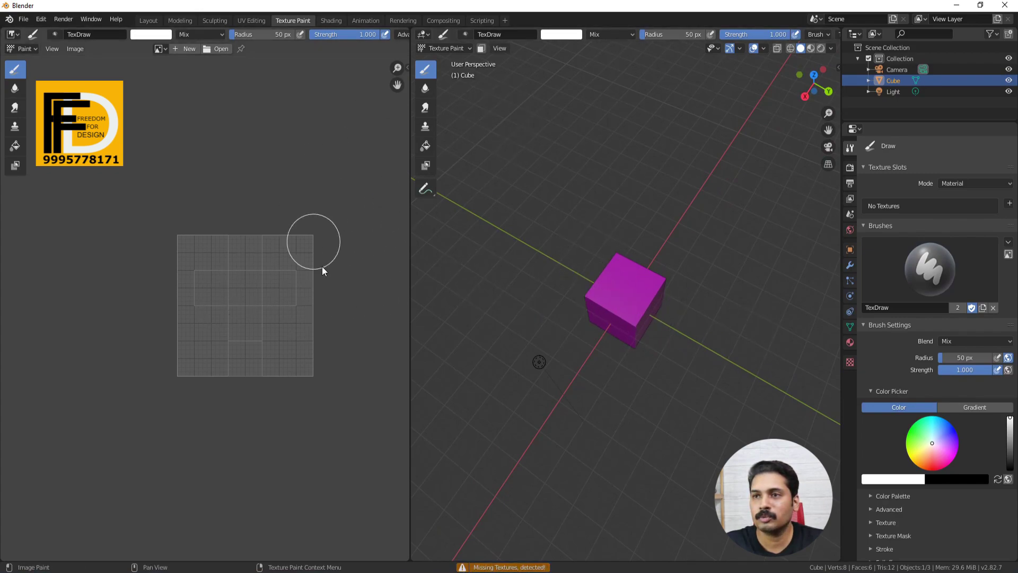
- Go through the Shading, Animation, Rendering, Compositing and Scripting workspaces one after another
click(330, 20)
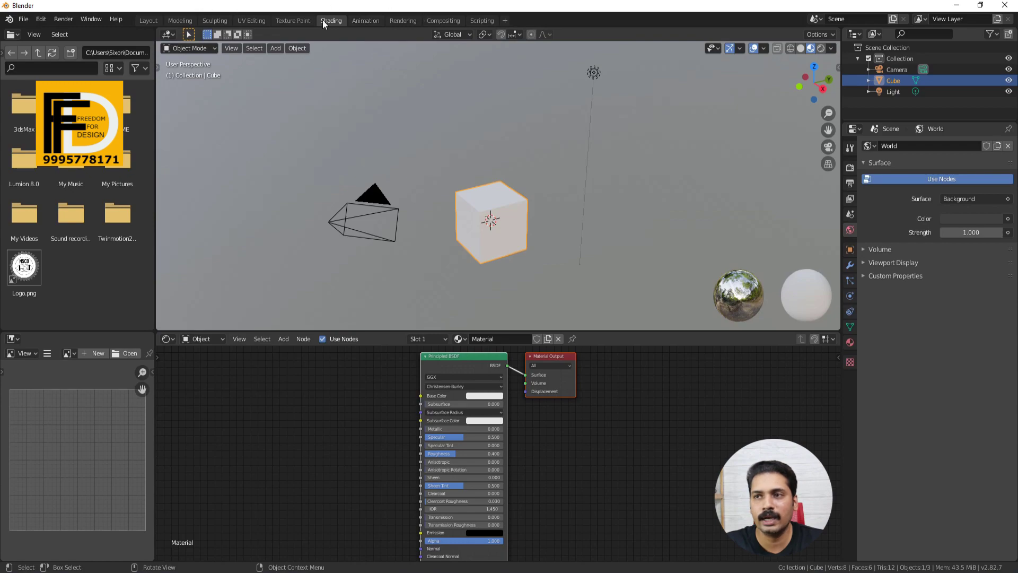
click(357, 19)
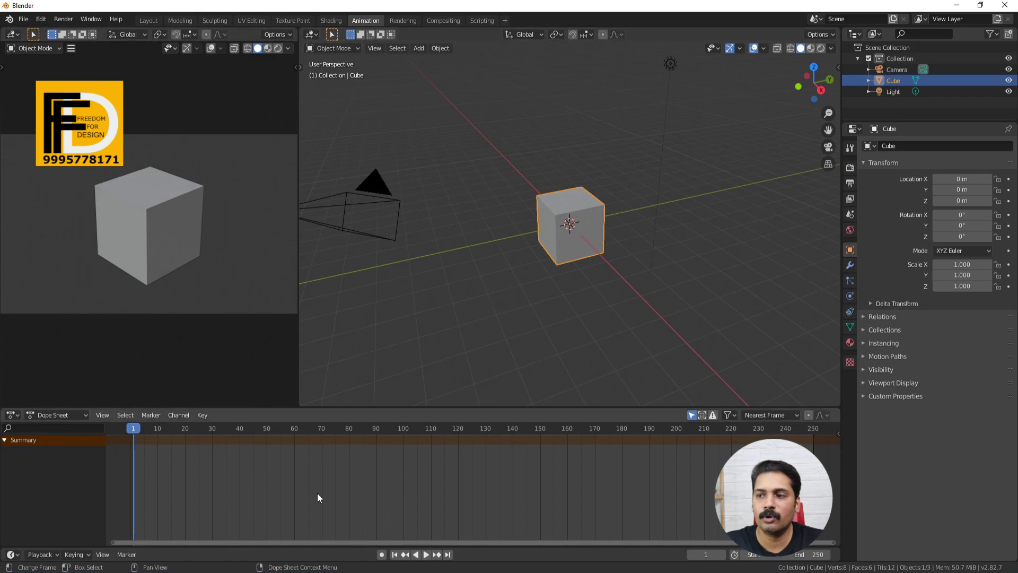
click(407, 20)
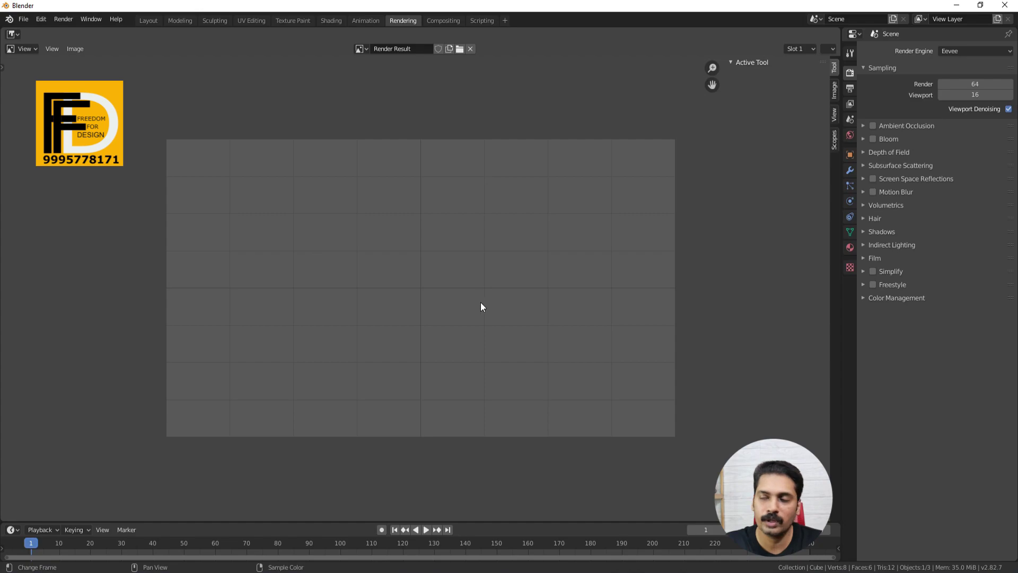
click(445, 20)
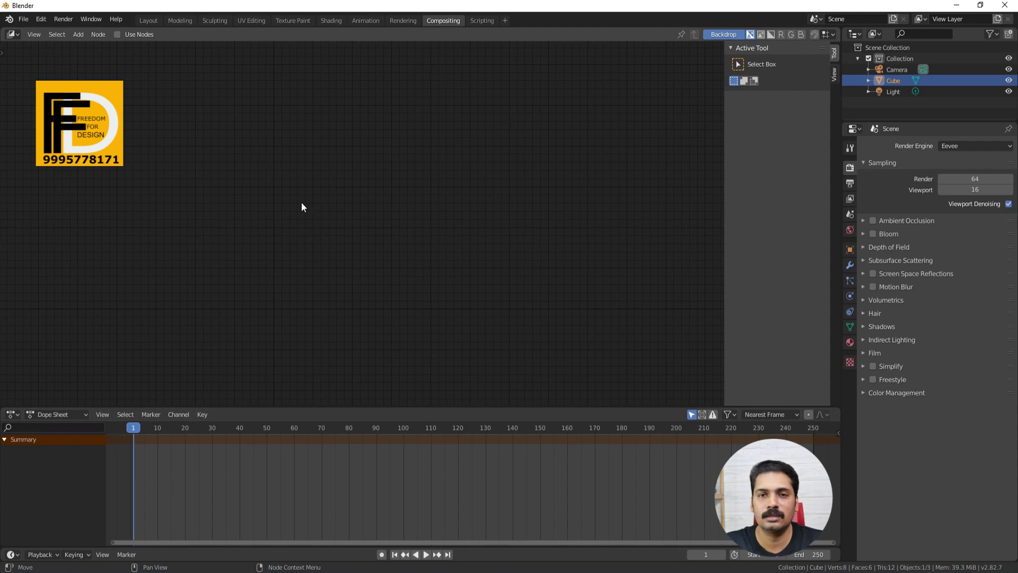
click(483, 21)
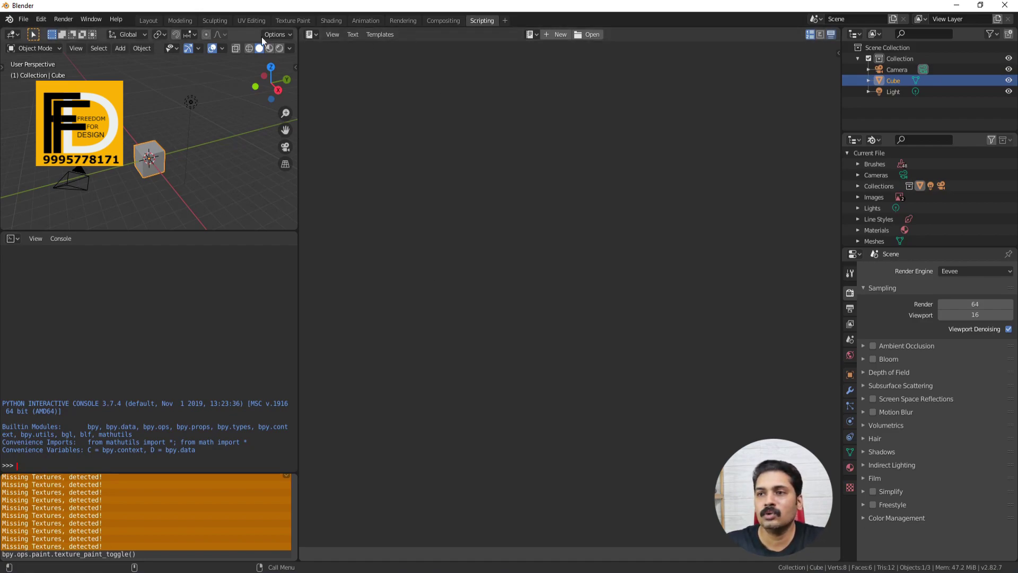
- Look over the additional workspace presets and add the Video Editing workspace
click(507, 19)
mouse_move(494, 40)
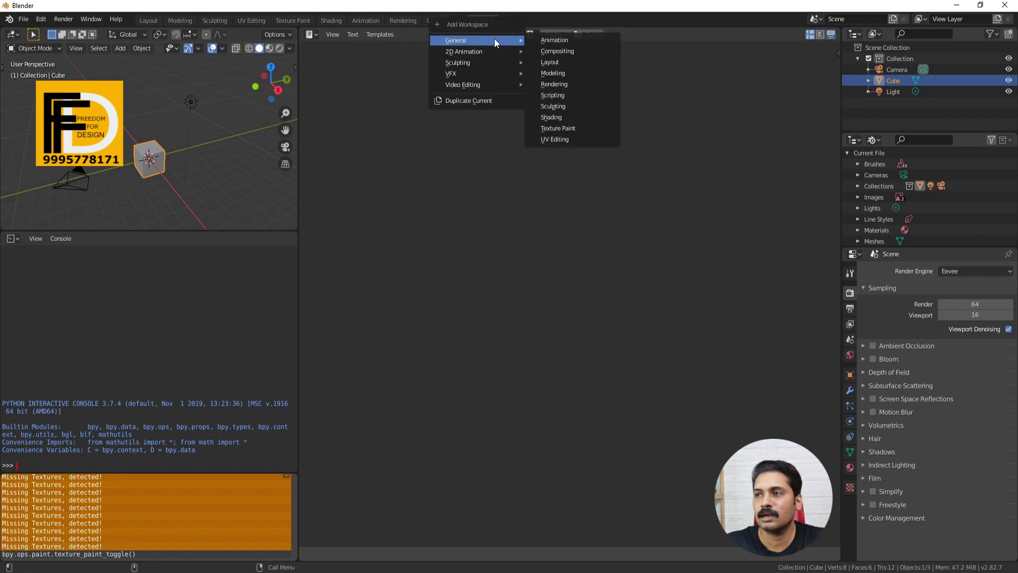
mouse_move(448, 54)
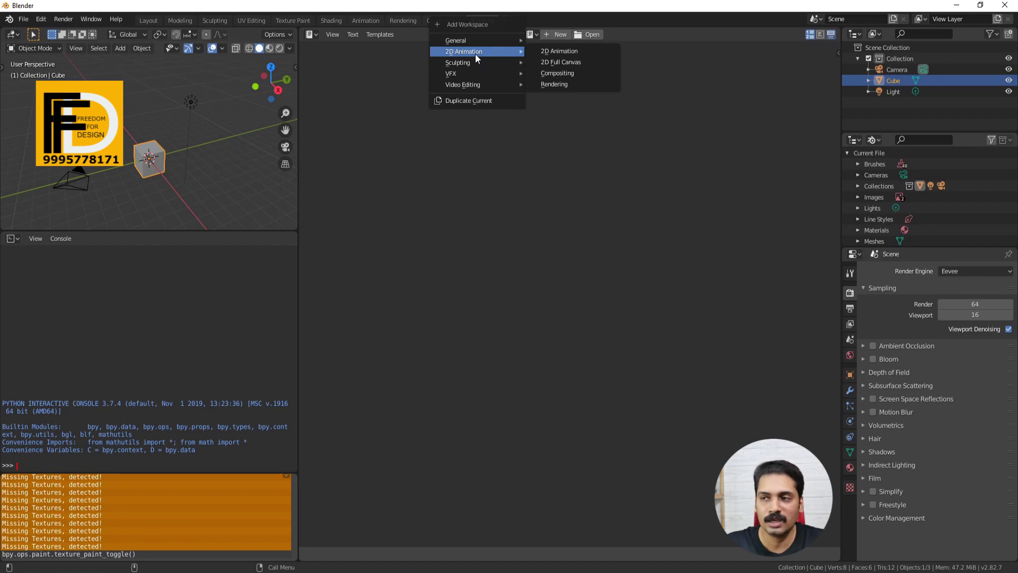
mouse_move(476, 62)
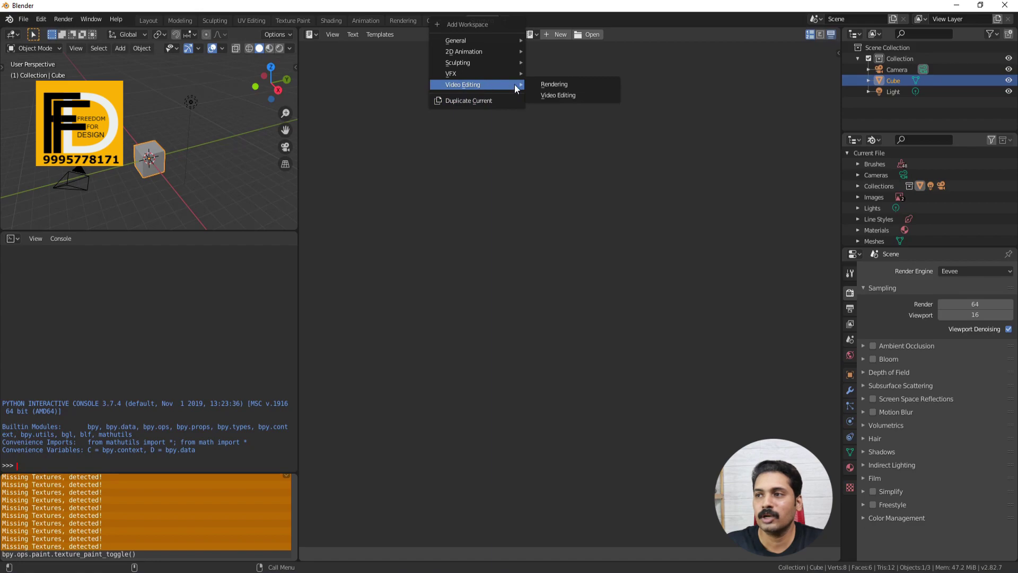
click(540, 94)
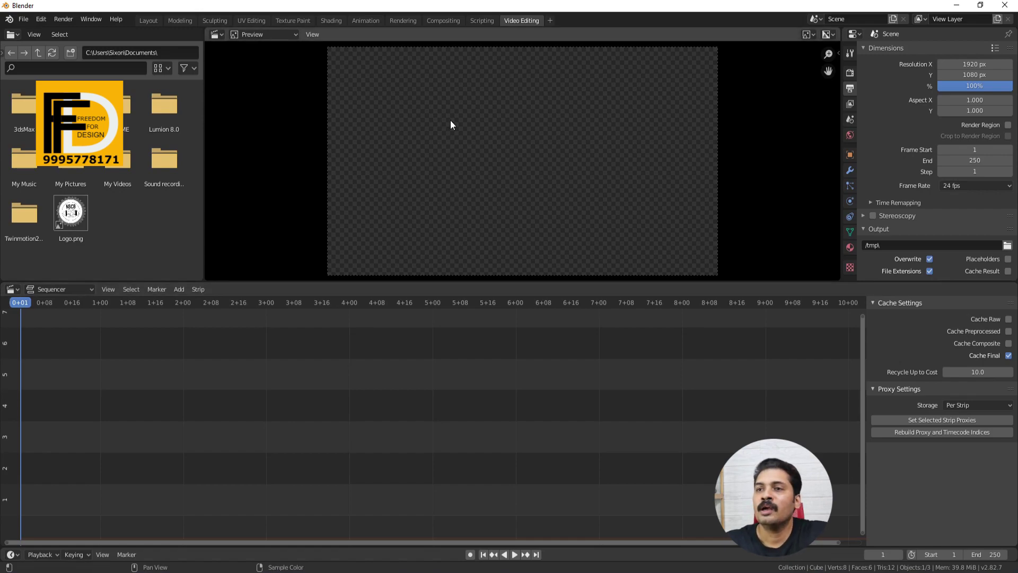
- Return to the Layout workspace, widen the toolbar to show tool names and narrow it back to icons
click(149, 20)
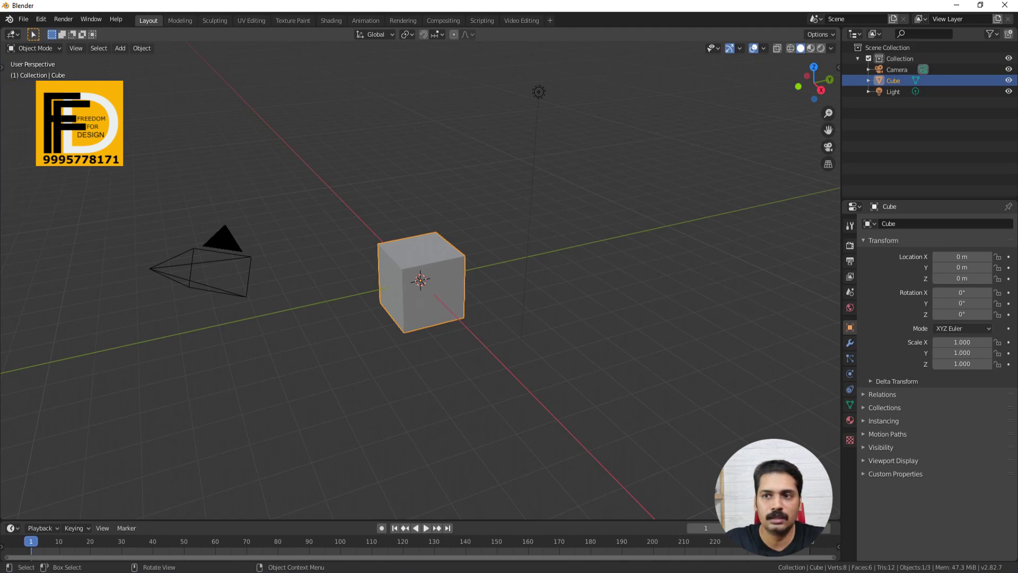
drag(27, 84, 123, 69)
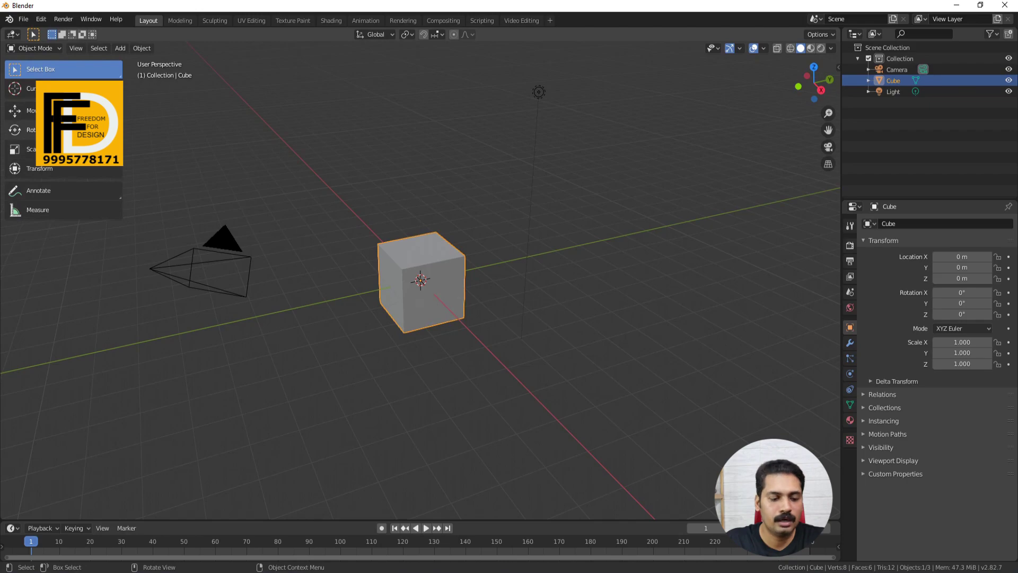
drag(123, 69, 26, 66)
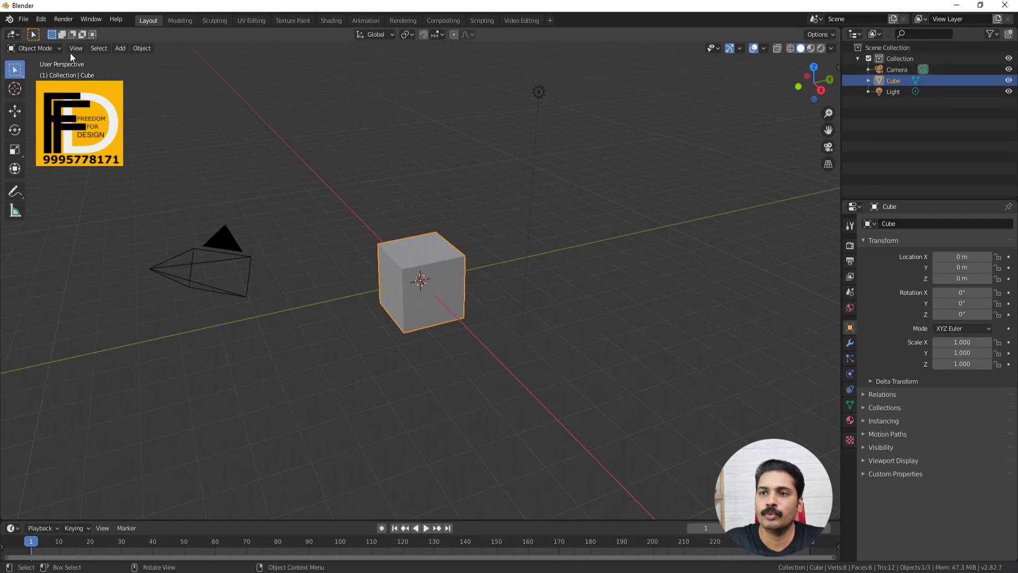
- Examine the editor types available for the 3D viewport, outliner and properties areas
click(11, 34)
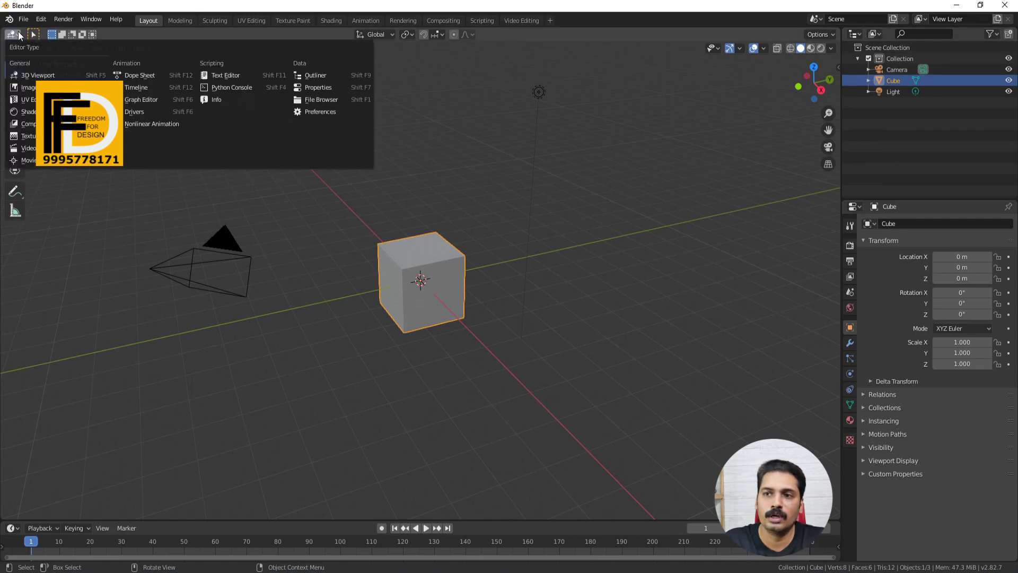
click(856, 35)
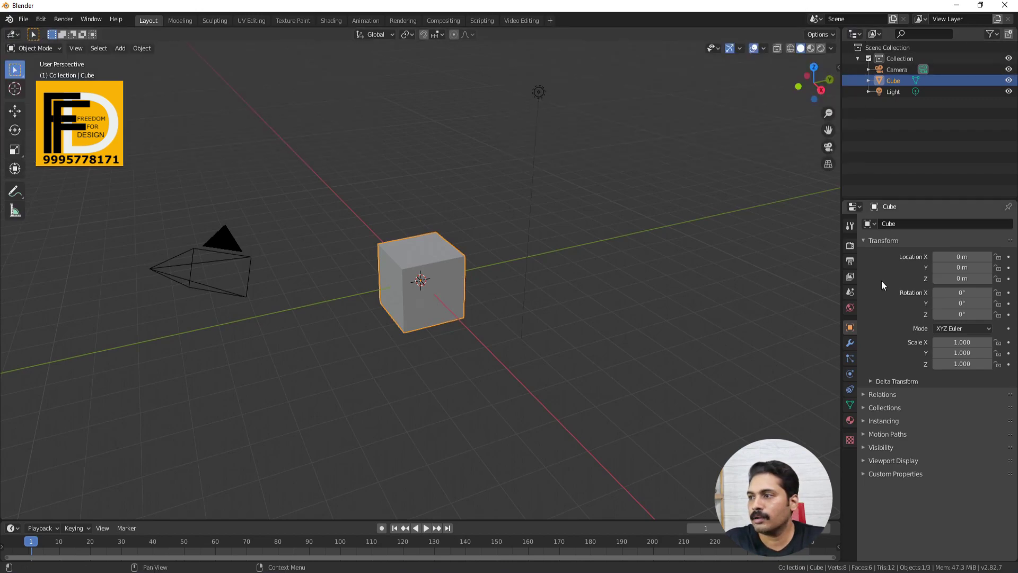
click(859, 206)
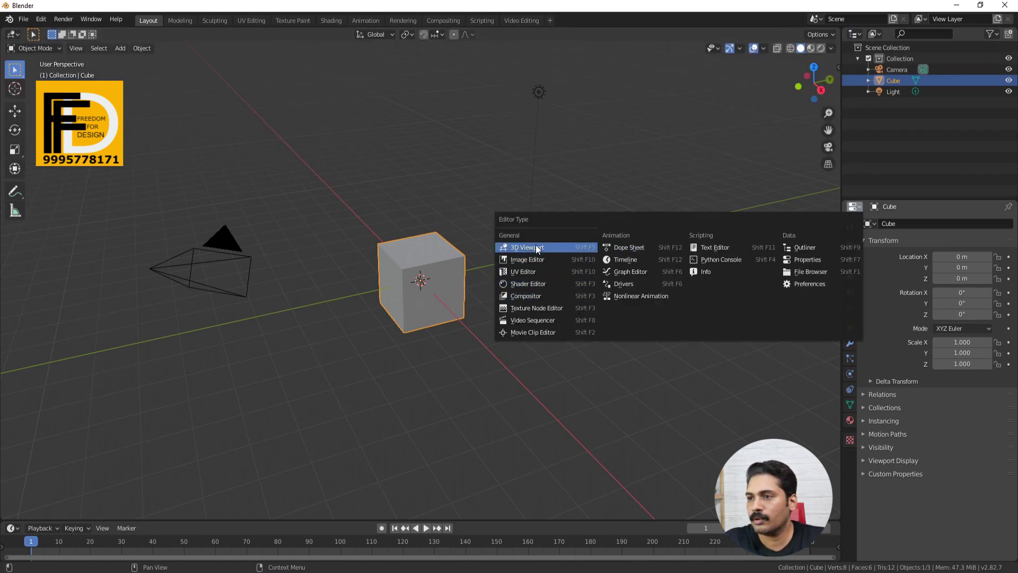
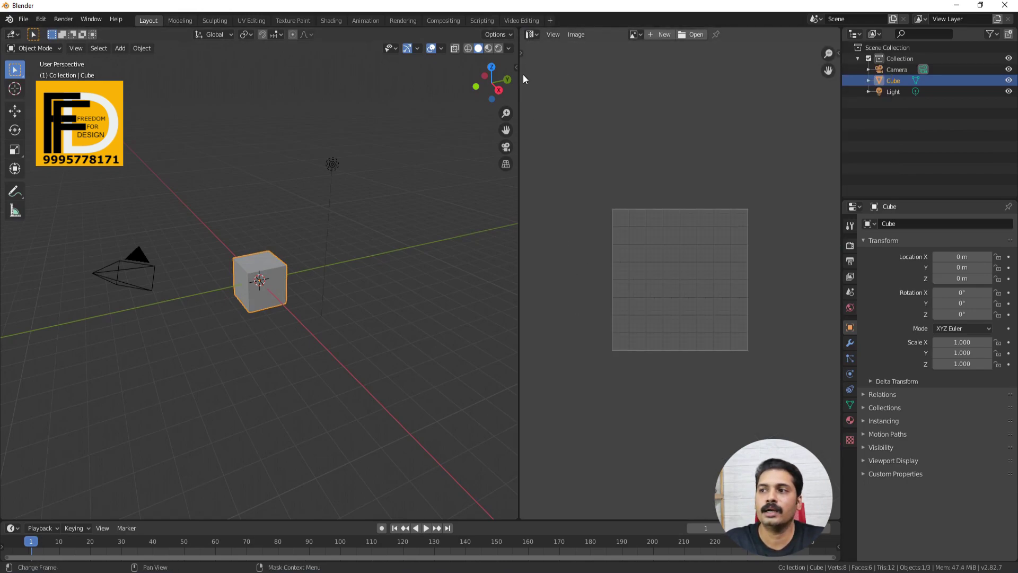
- Change the view beside the 3D viewport to the Outliner and from there to the Properties editor
click(533, 34)
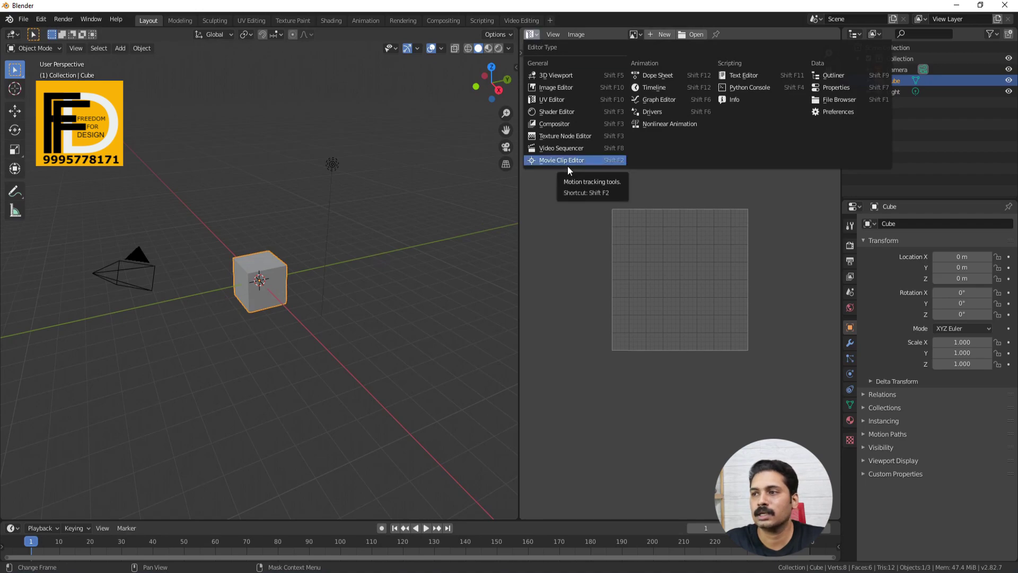
click(533, 35)
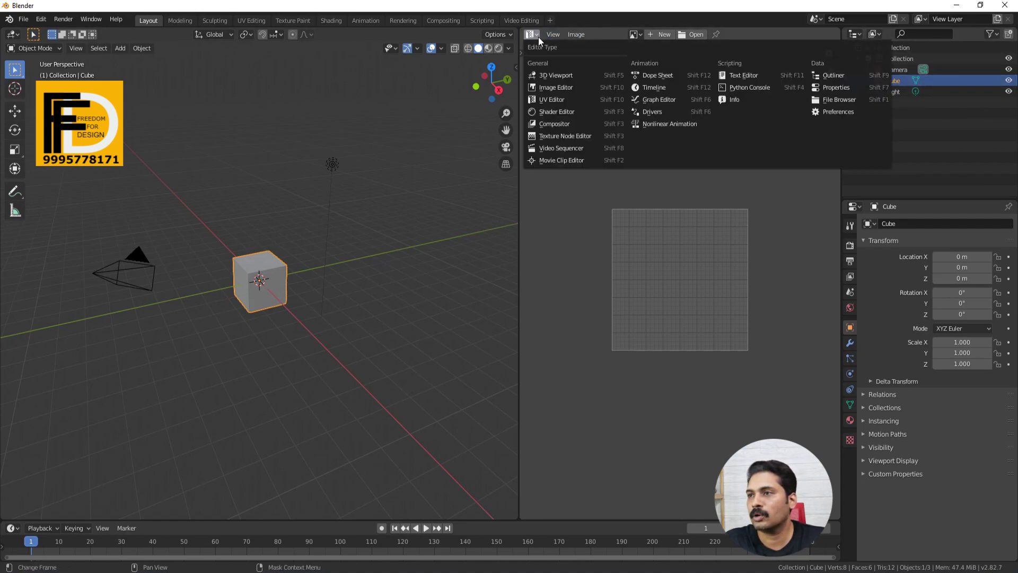
click(835, 75)
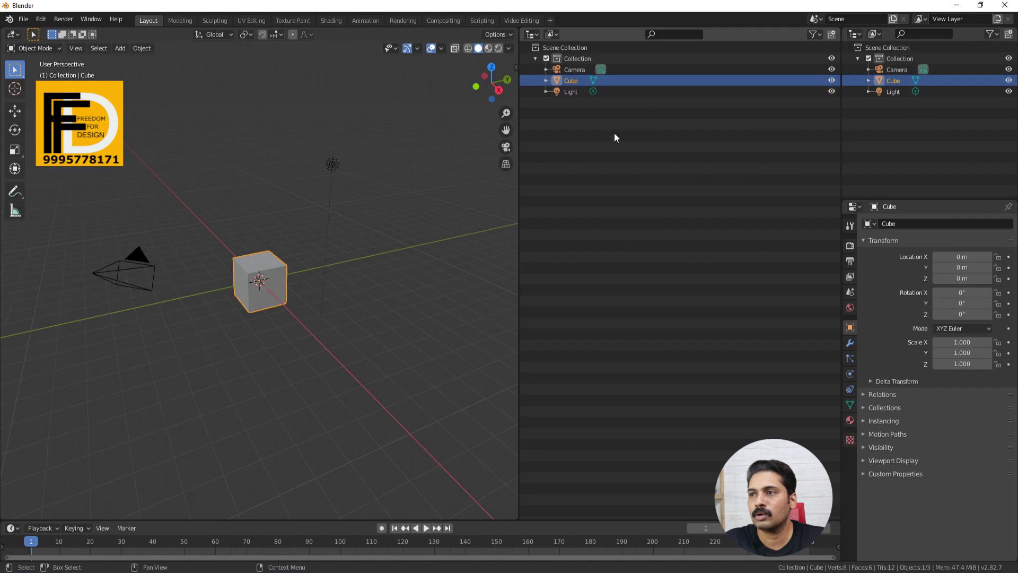
click(539, 34)
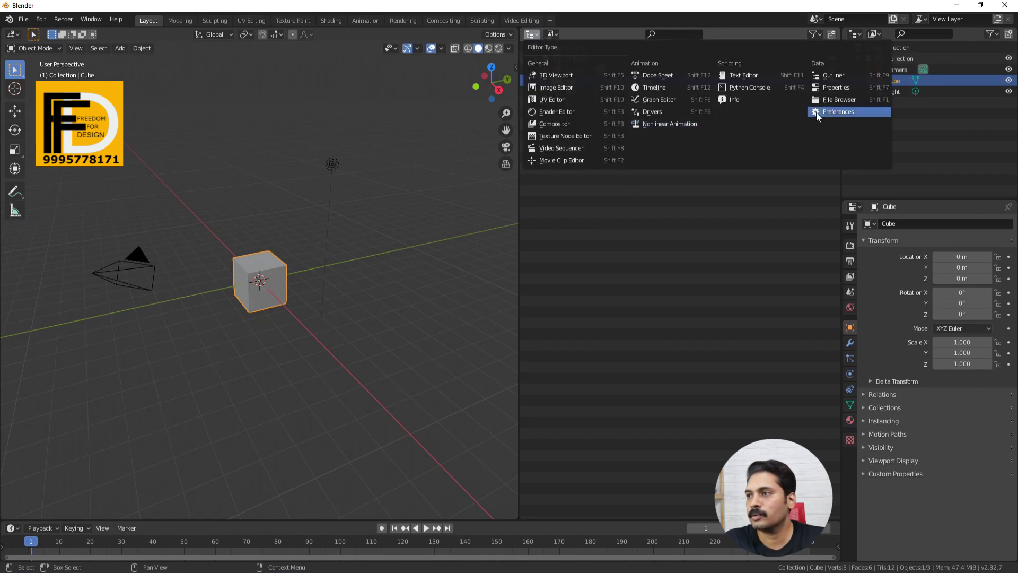
click(835, 87)
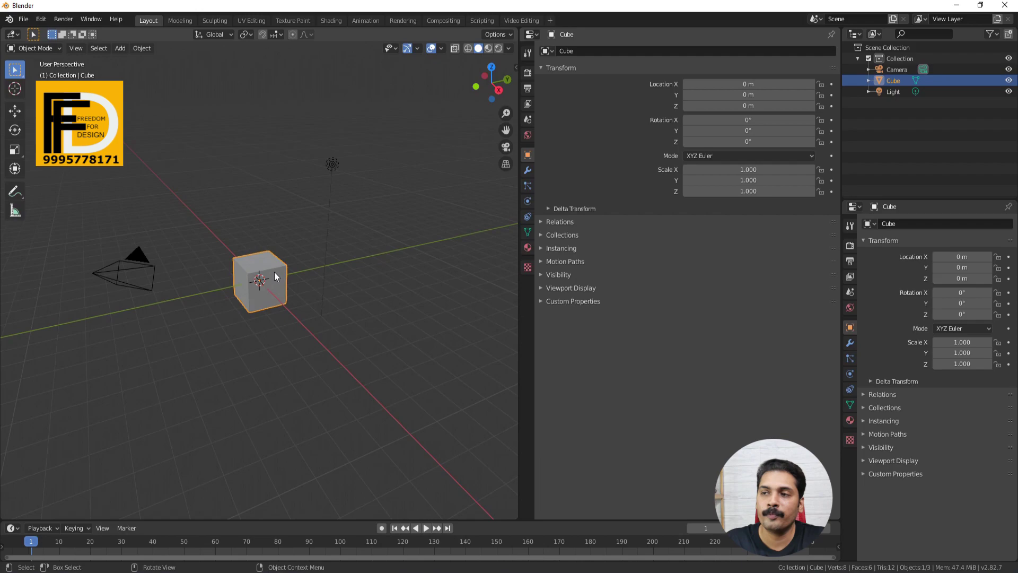
- Compare the Shading workspace's arrangement of editors with Layout, look at the workspace presets and finish in the Layout workspace
click(332, 21)
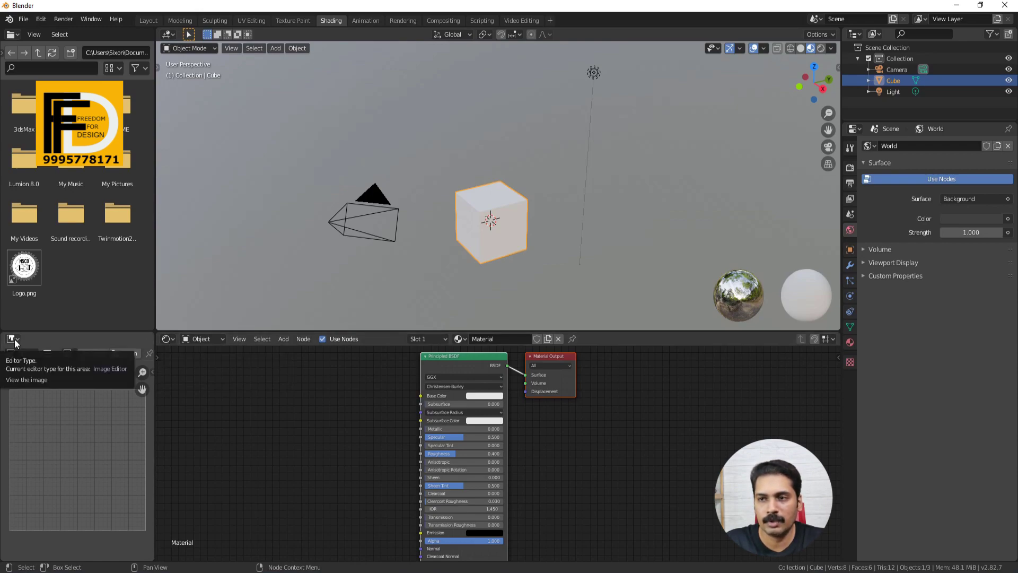
click(551, 21)
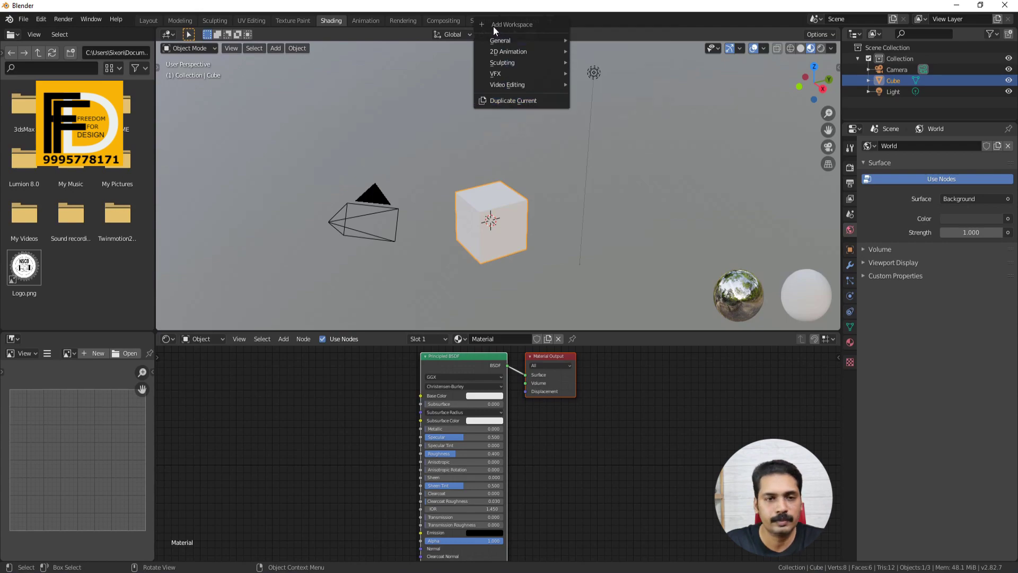
click(149, 20)
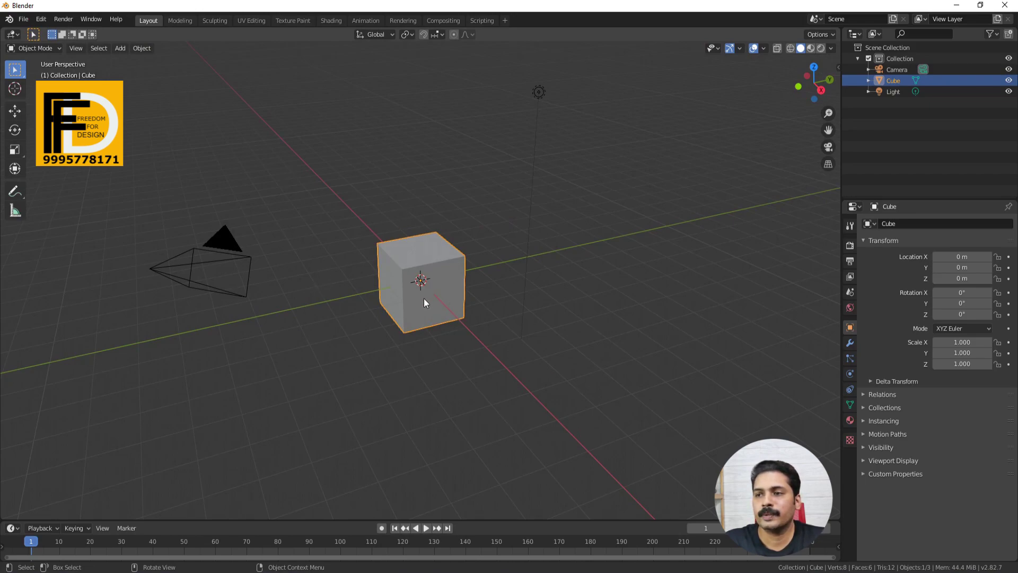
click(326, 20)
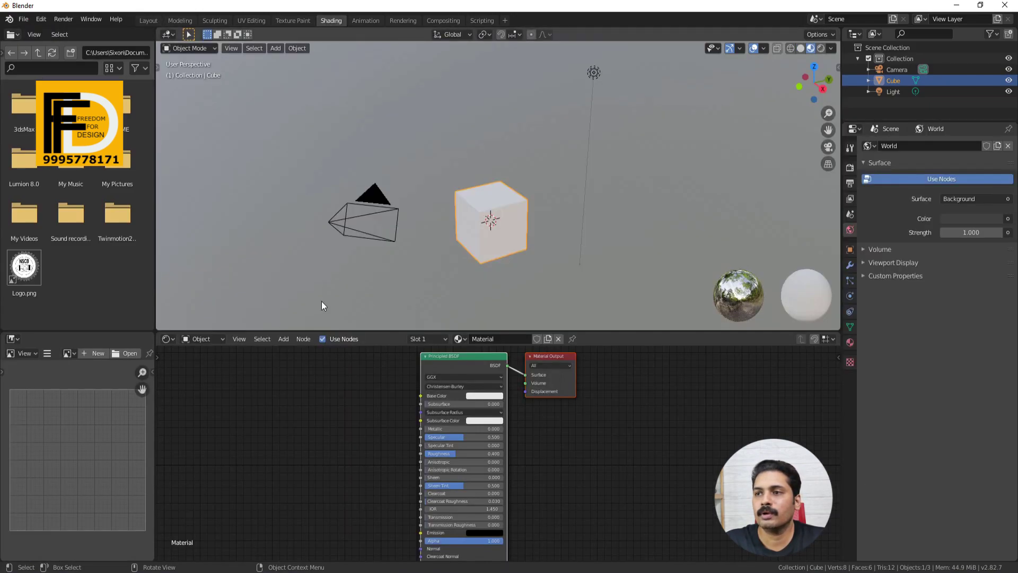
click(154, 20)
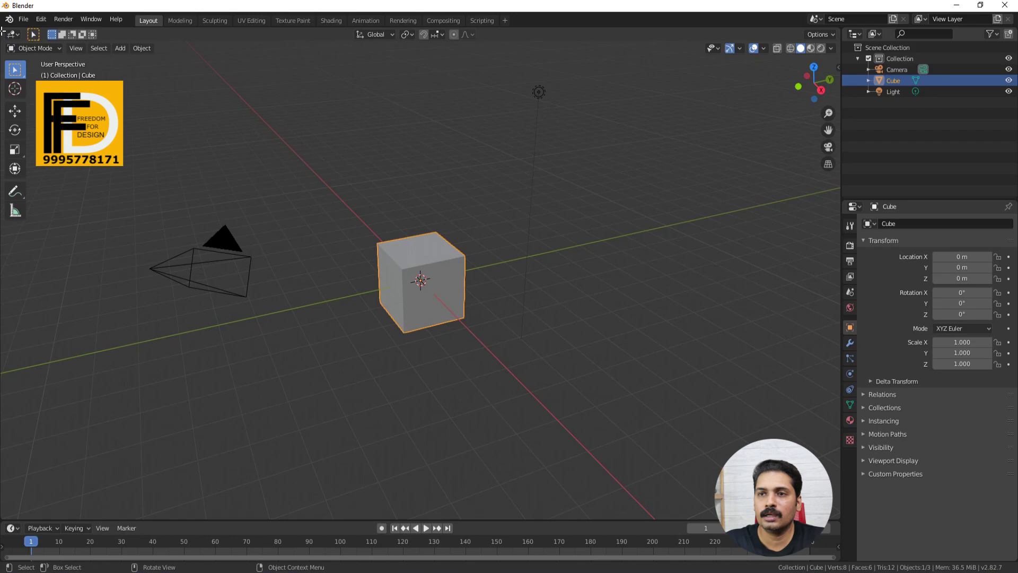
- Split the Layout 3D viewport into four areas following the Shading workspace's arrangement, and narrow the first column of areas
drag(2, 31, 291, 60)
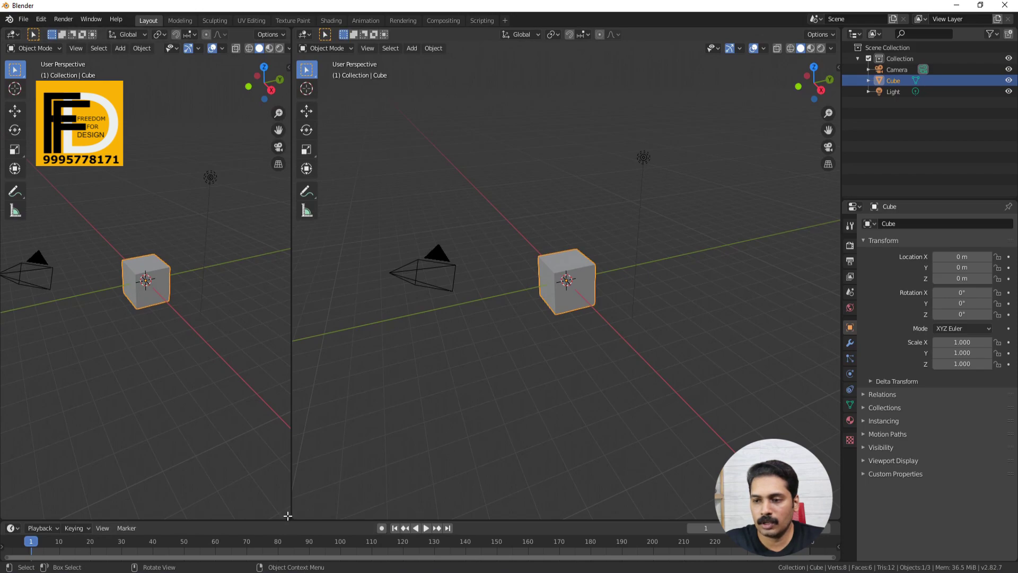
drag(288, 516, 276, 322)
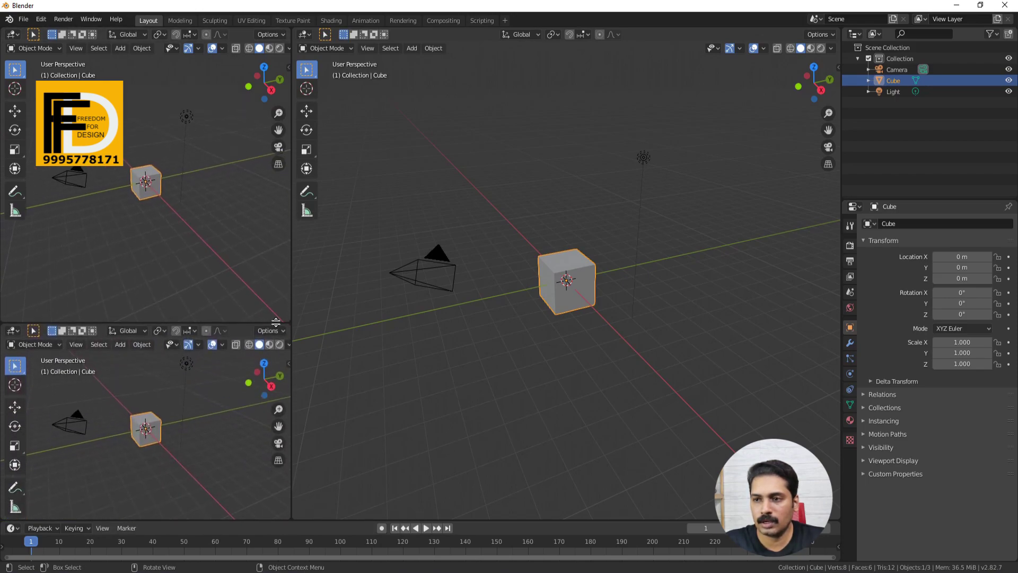
drag(294, 515, 305, 323)
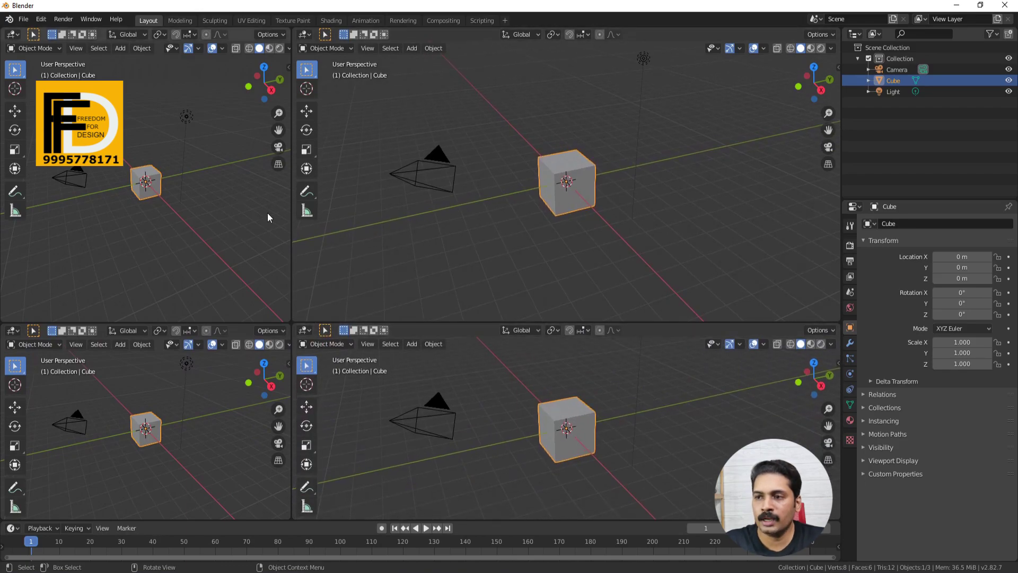
click(331, 20)
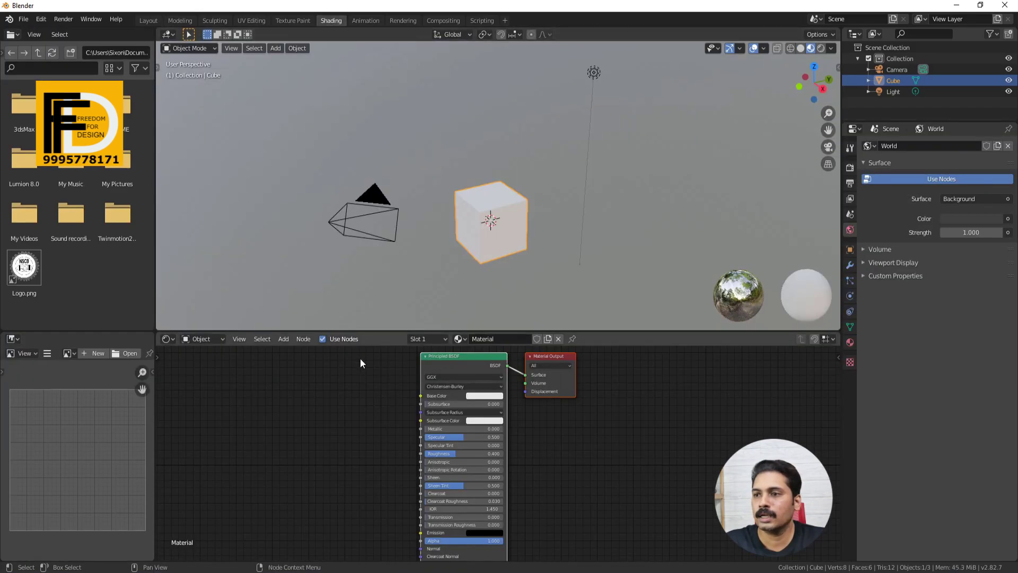
click(148, 21)
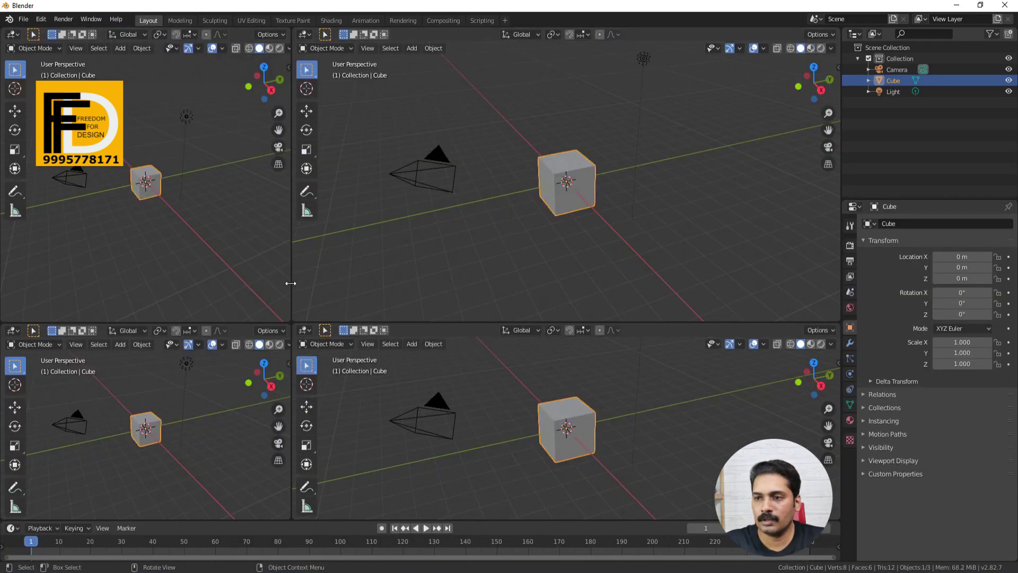
drag(290, 283, 192, 291)
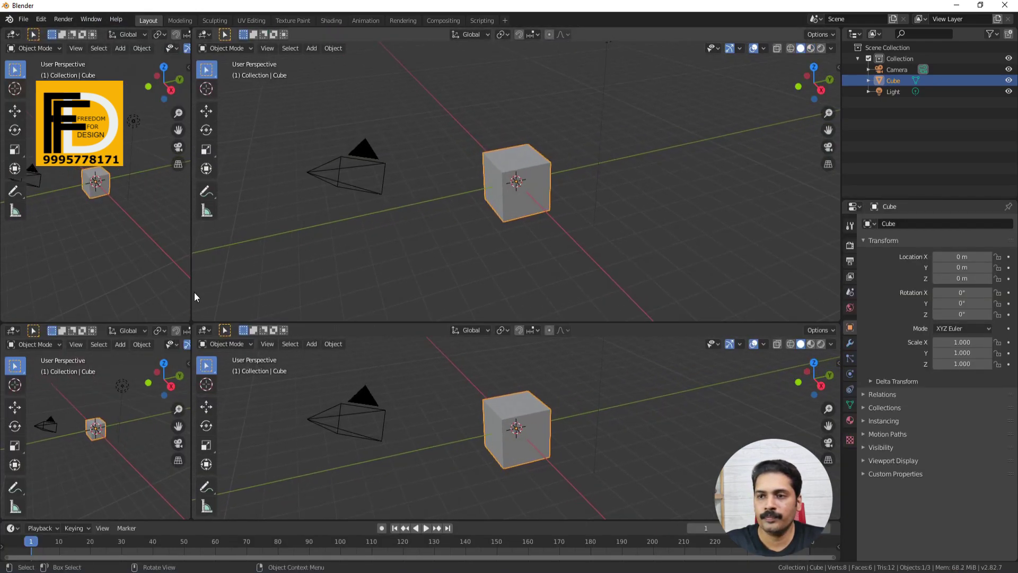
- Change the lower narrow viewport to the Image Editor and compare the layout with the Shading workspace
click(17, 332)
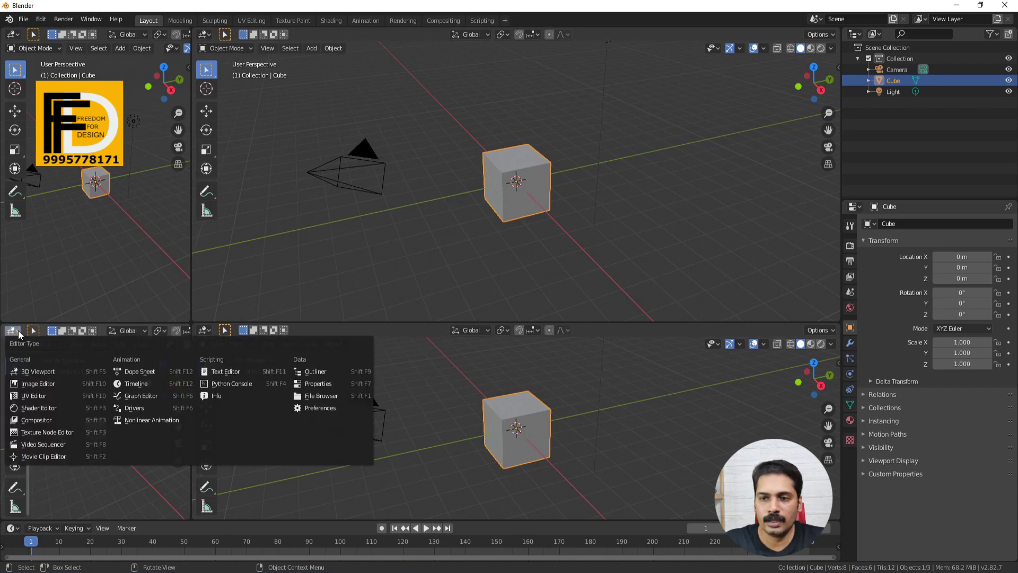
click(39, 383)
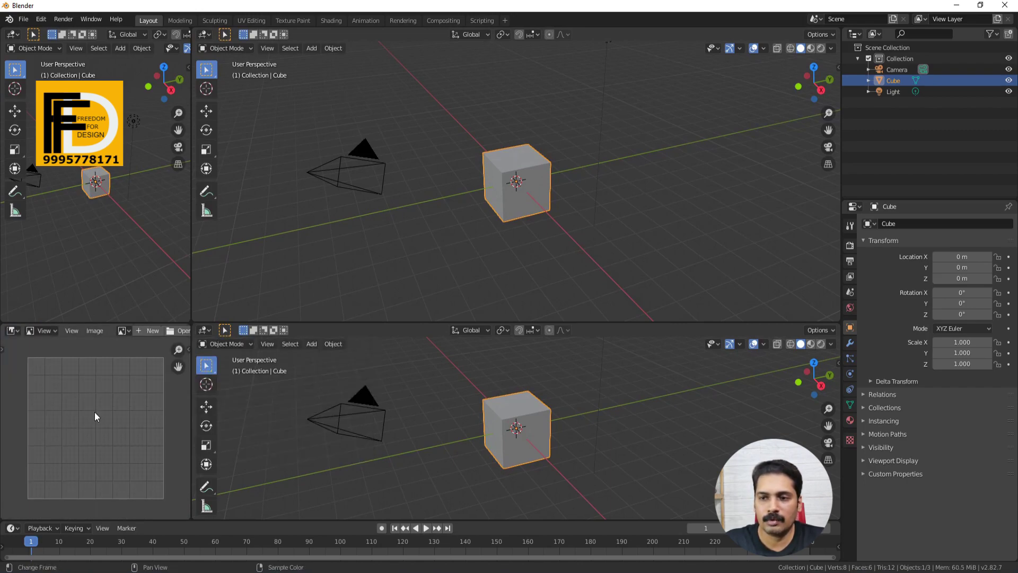
click(332, 21)
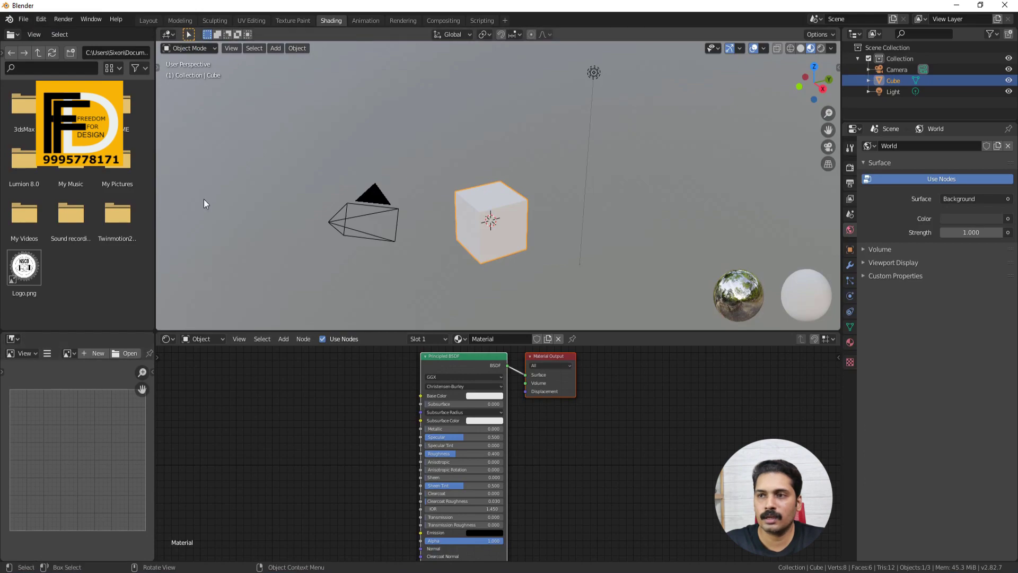
click(149, 21)
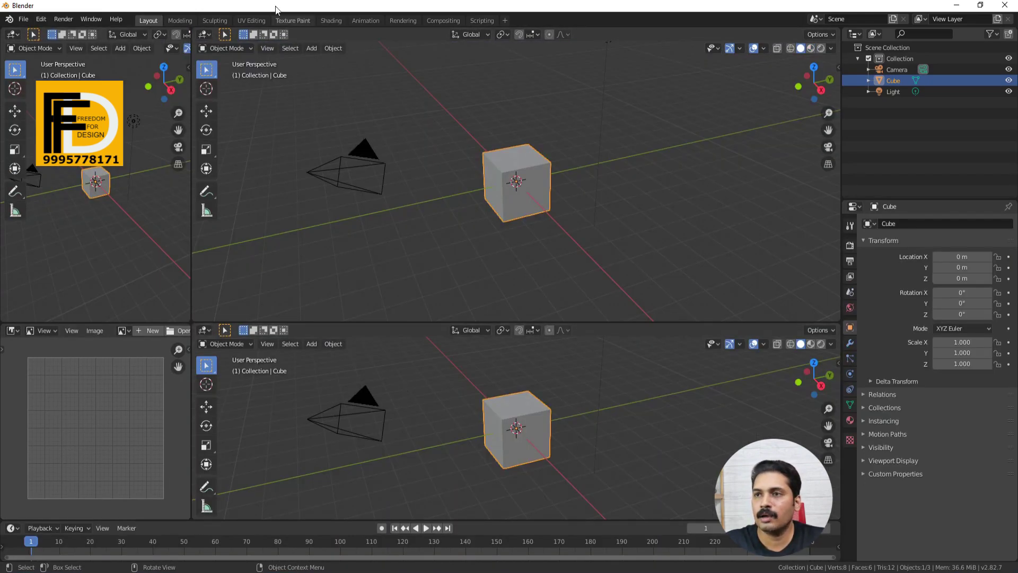
- Check the node area in the Shading workspace and change Layout's lower wide viewport to the Shader Editor
click(332, 21)
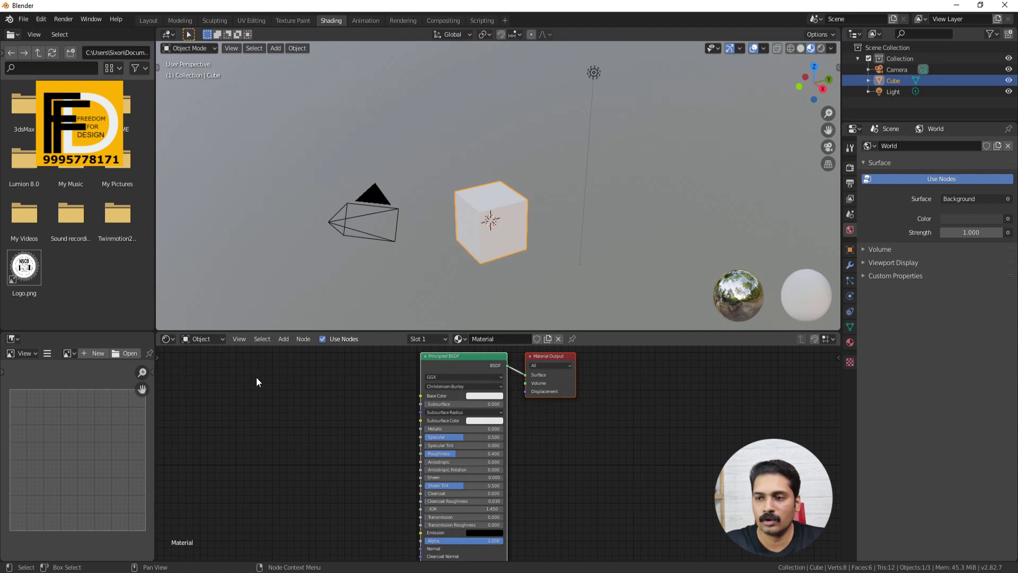
click(148, 20)
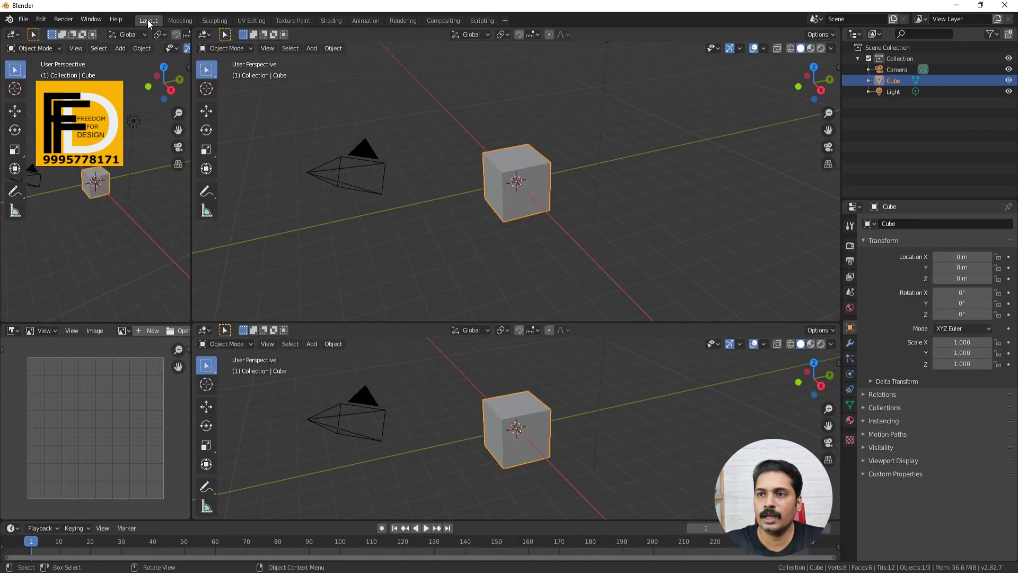
click(211, 331)
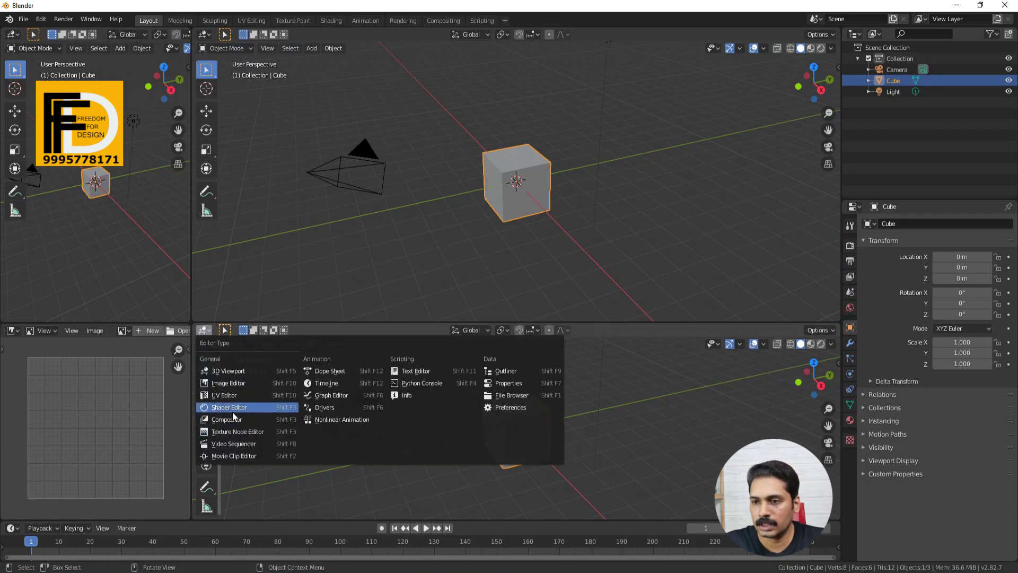
click(233, 409)
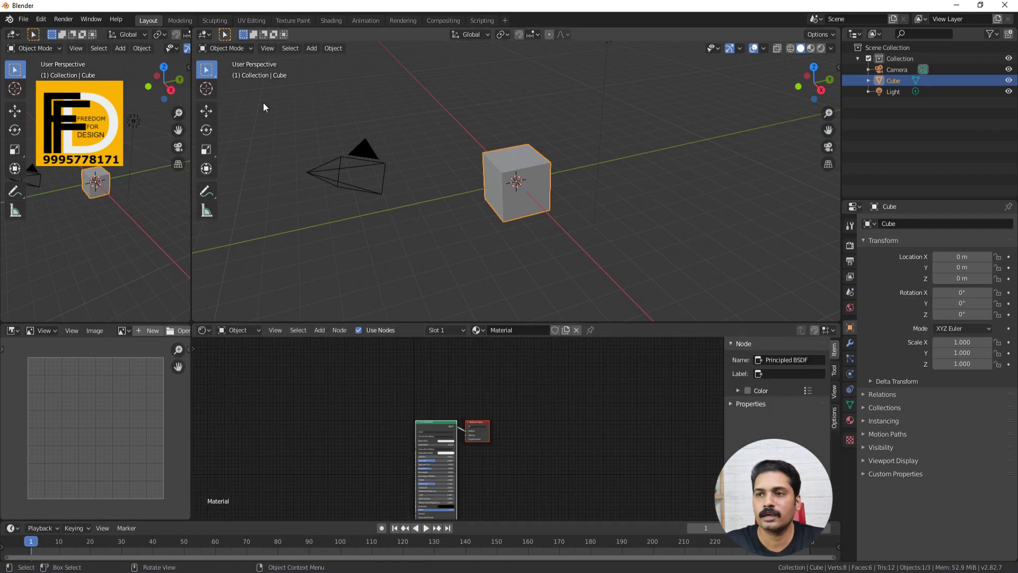
- Compare Layout with the Shading workspace's remaining areas and change Layout's upper narrow viewport to the File Browser
click(332, 20)
scroll(492, 440, down, 4)
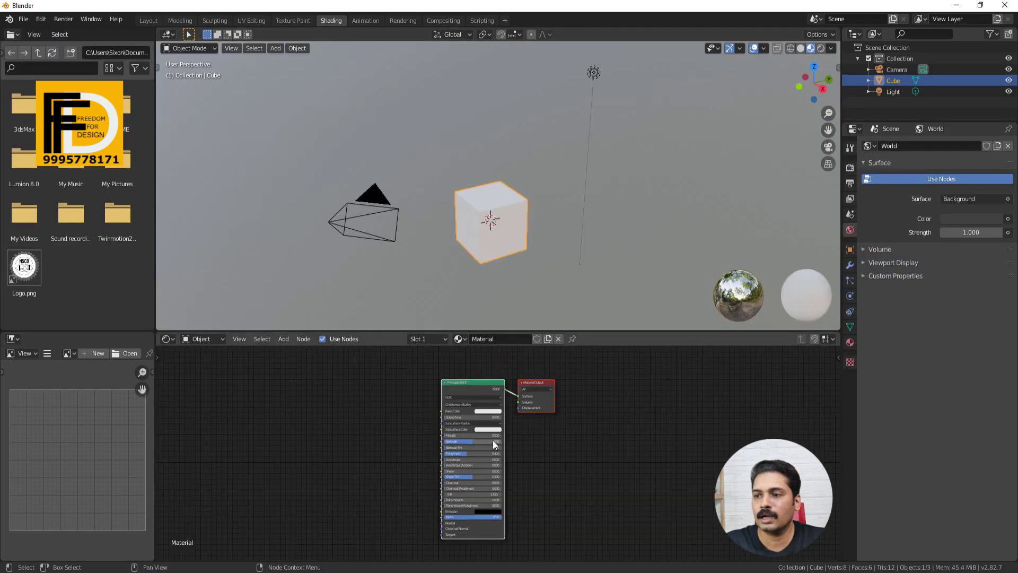
click(148, 20)
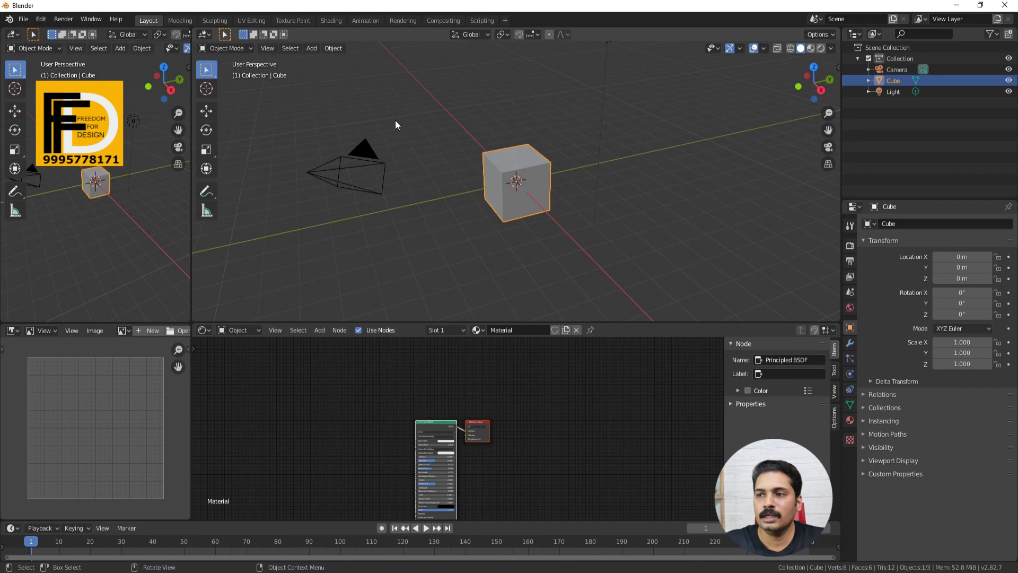
click(330, 21)
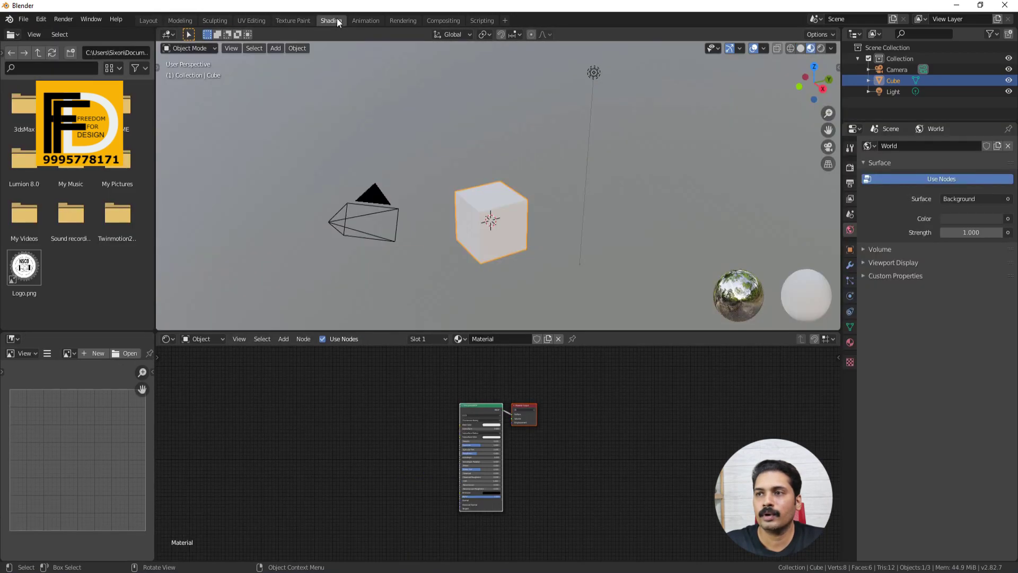
click(148, 20)
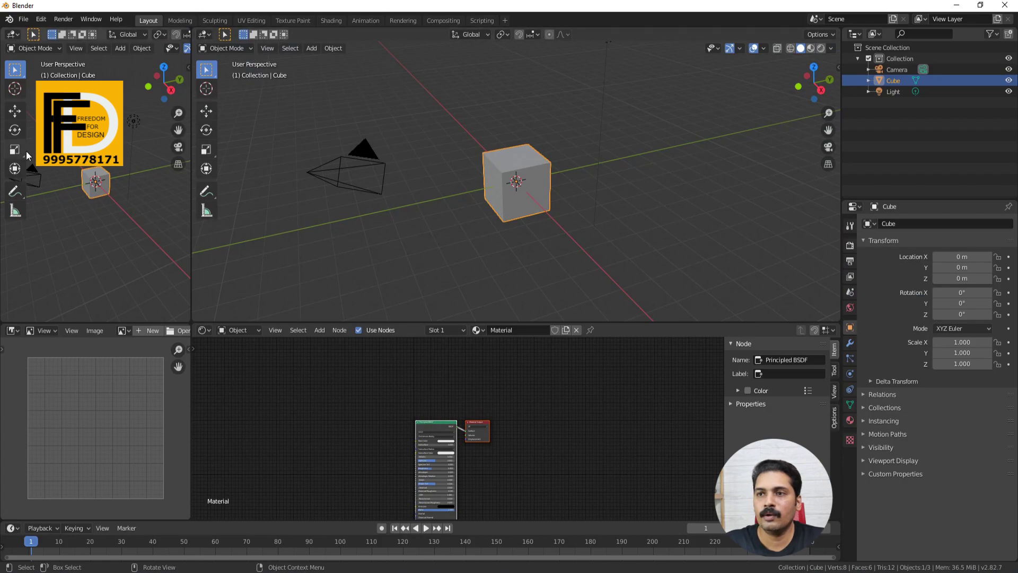
click(326, 20)
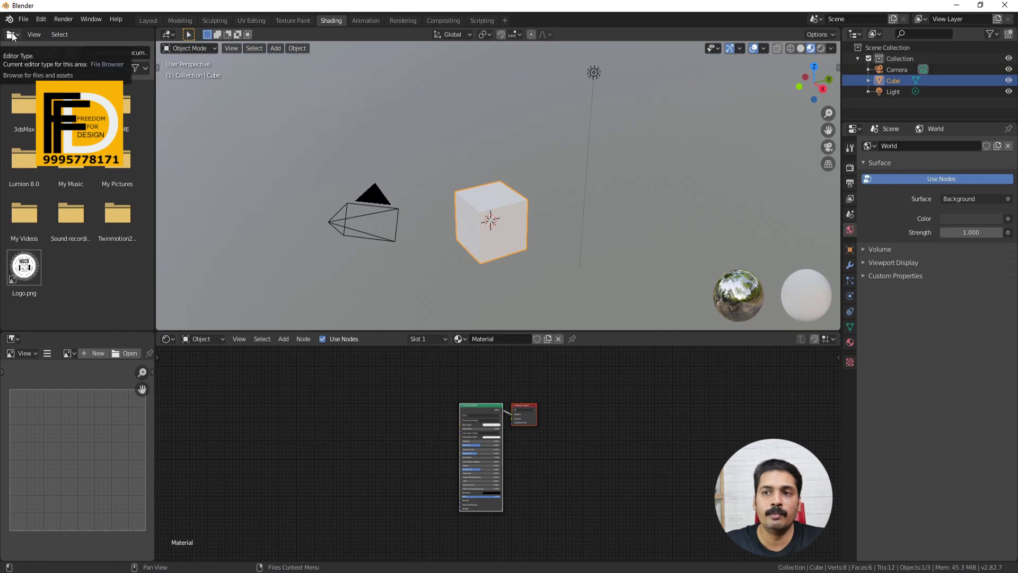
click(149, 20)
click(14, 35)
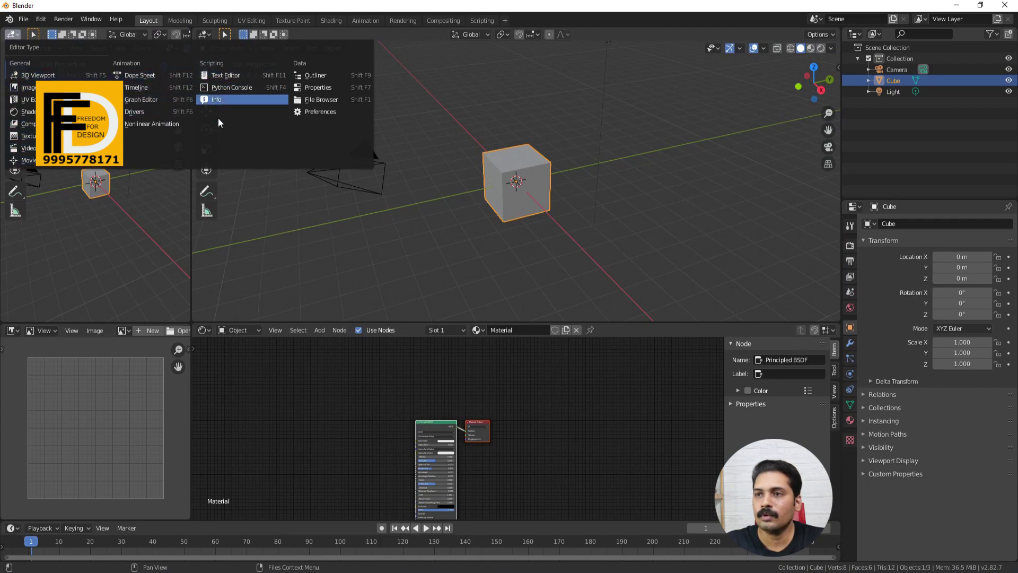
click(313, 100)
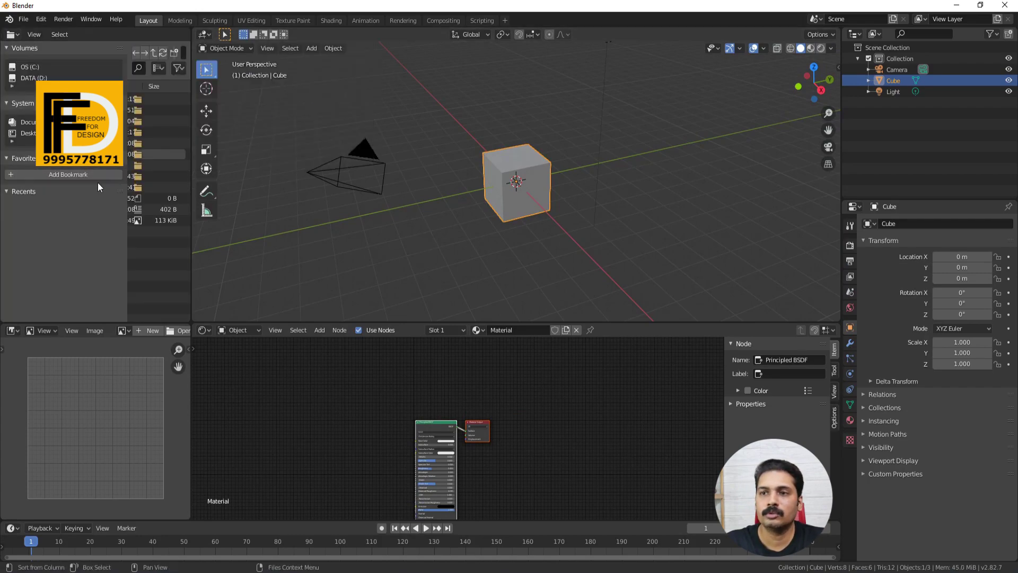
- Display the Layout File Browser's contents as thumbnails and shrink its sidebar to match the Shading workspace, finishing in Layout
click(331, 21)
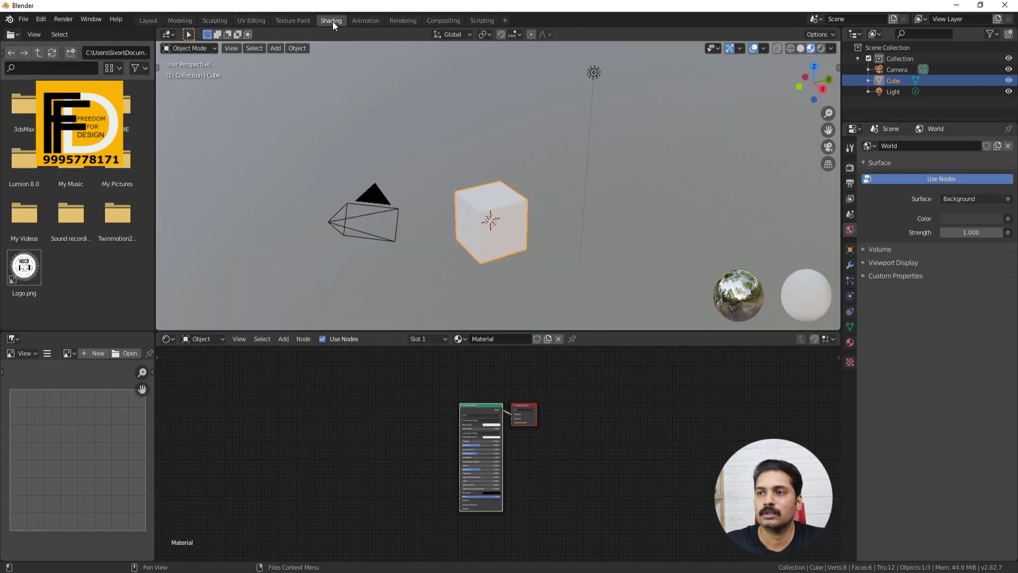
click(146, 18)
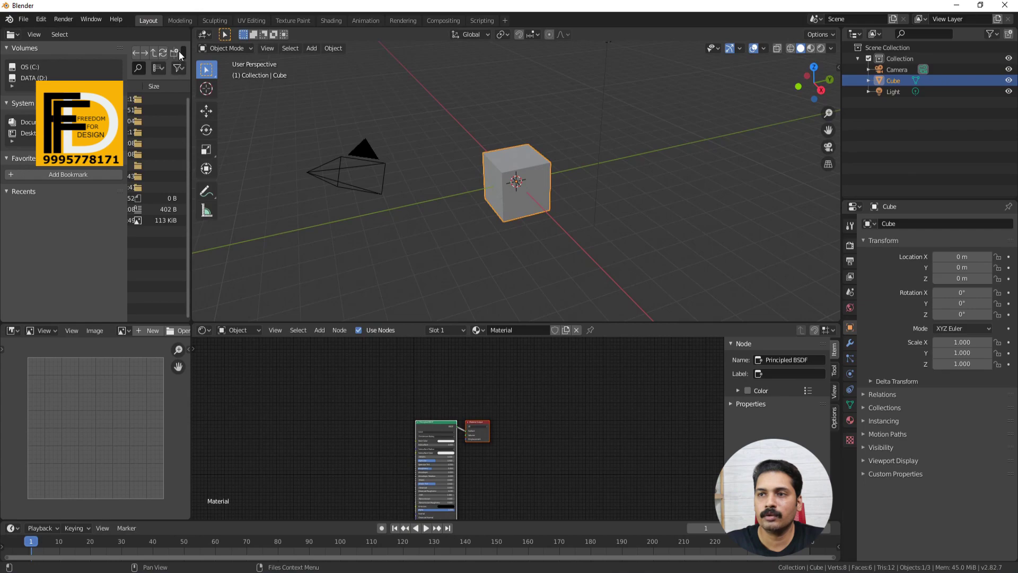
click(159, 67)
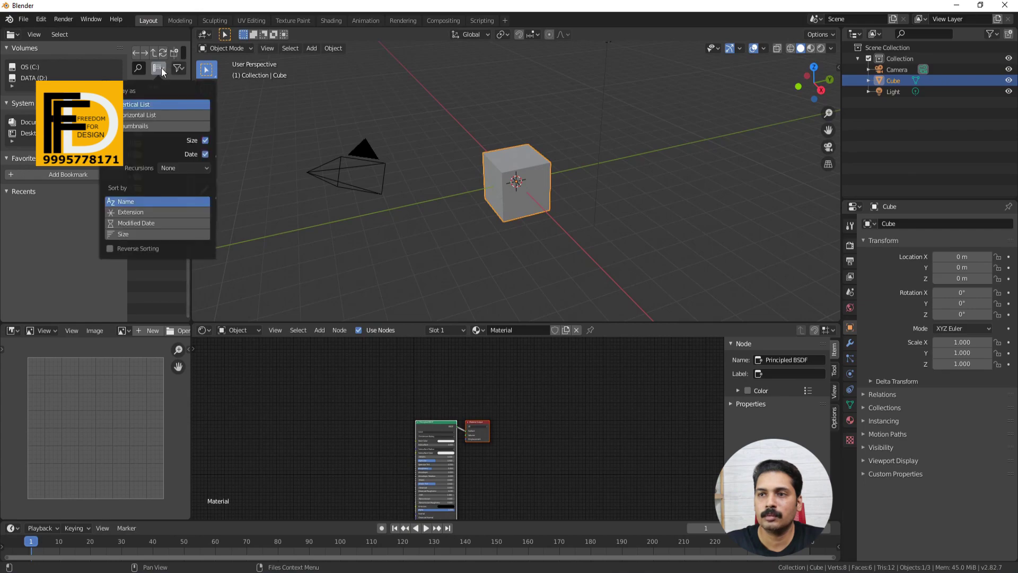
click(133, 125)
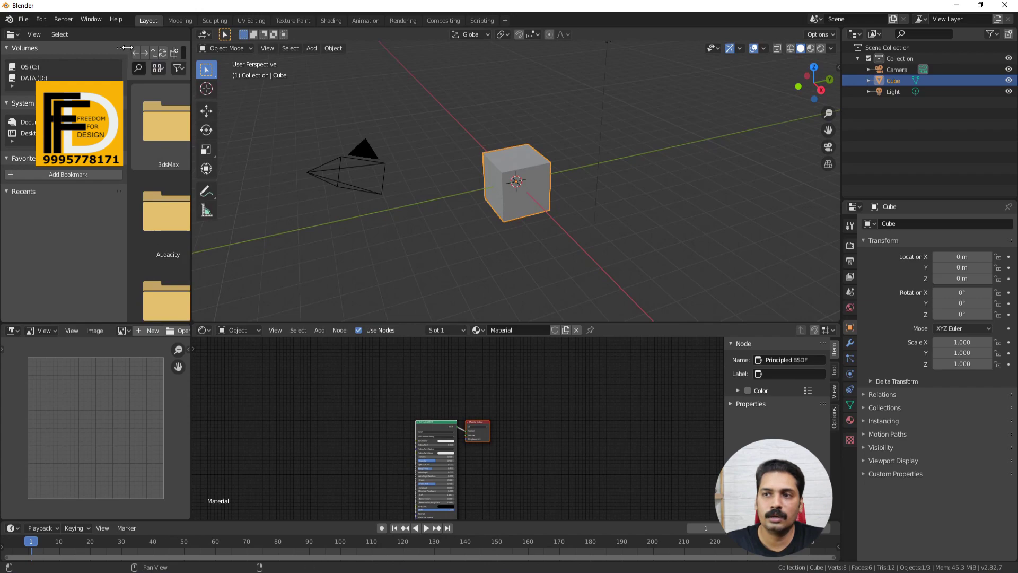
drag(127, 47, 21, 47)
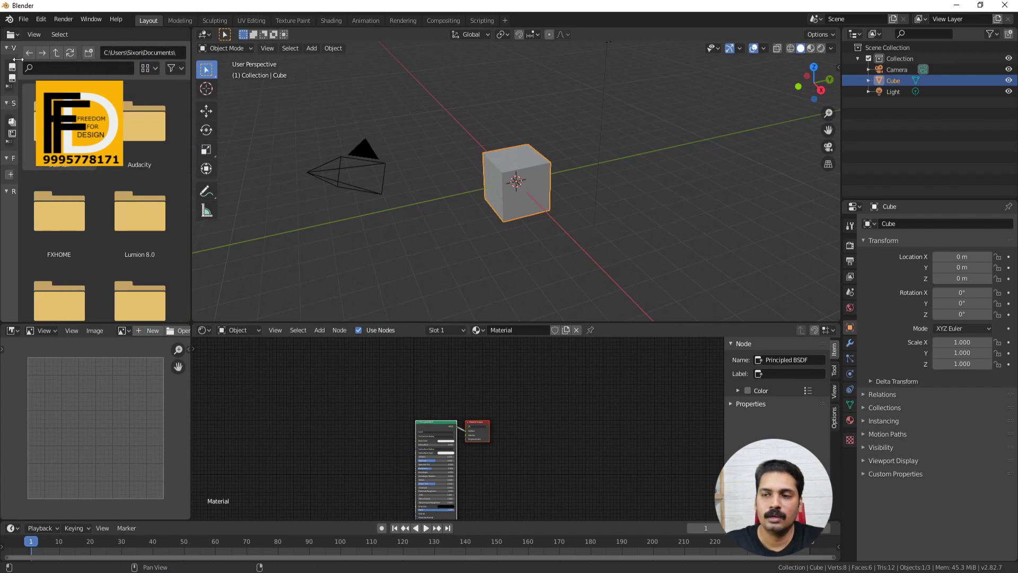
click(333, 22)
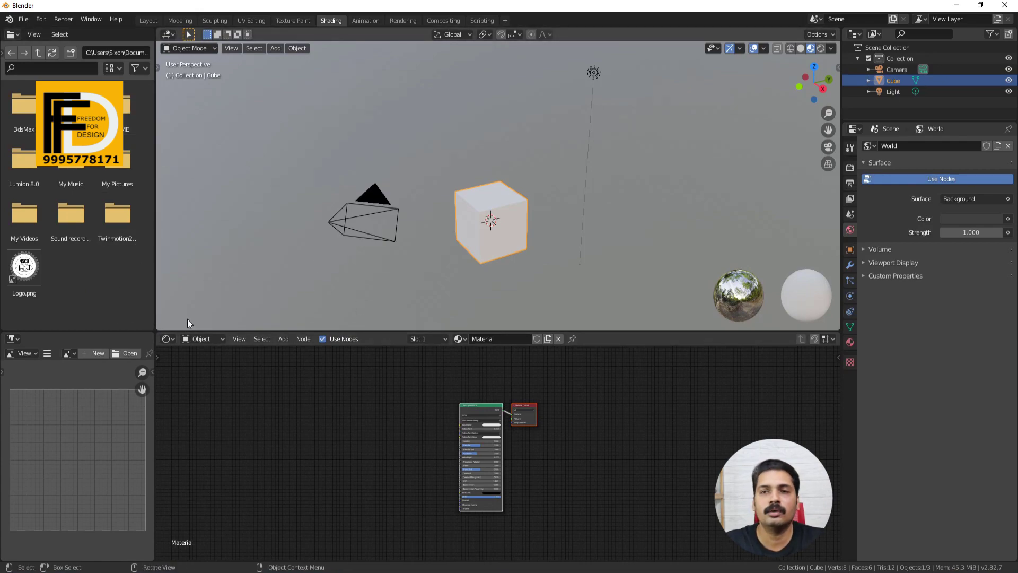
click(148, 20)
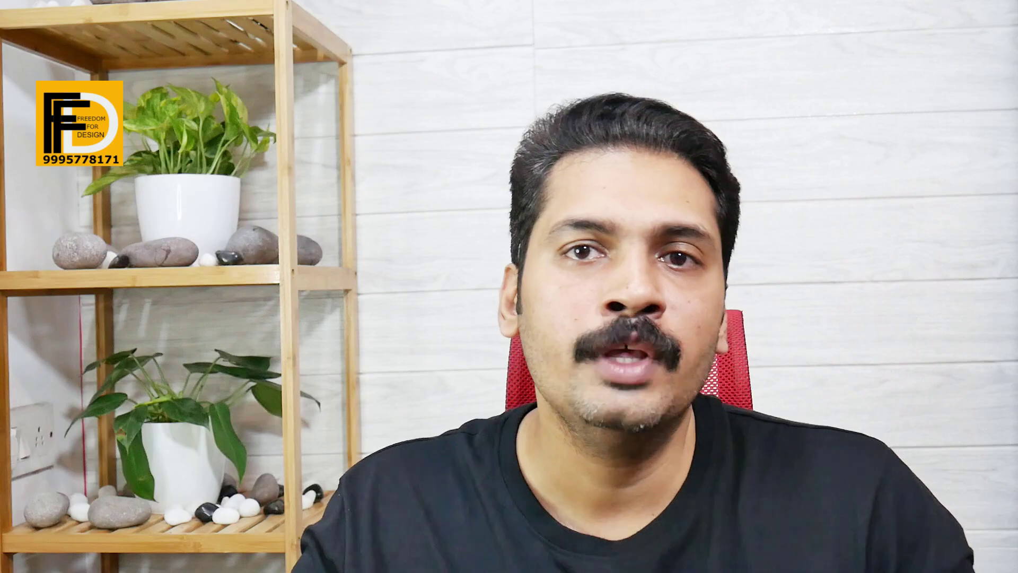